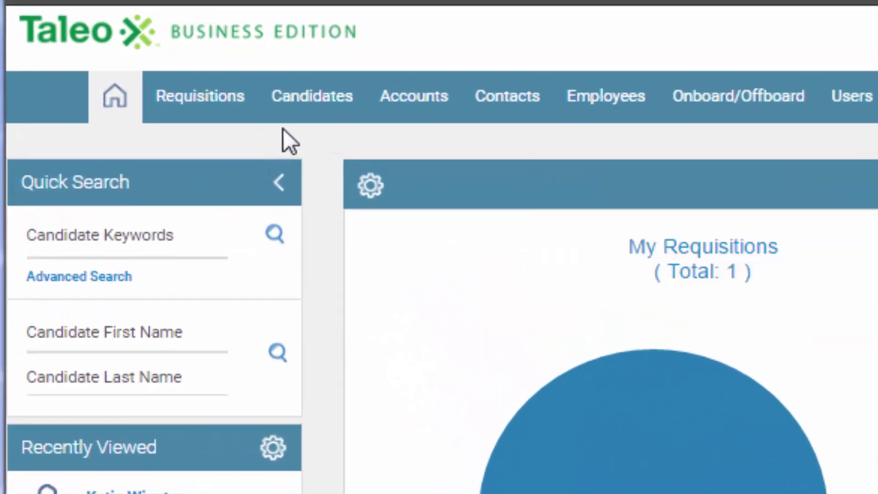
# - Open the candidates list and switch it to the My Candidates view
pyautogui.click(315, 97)
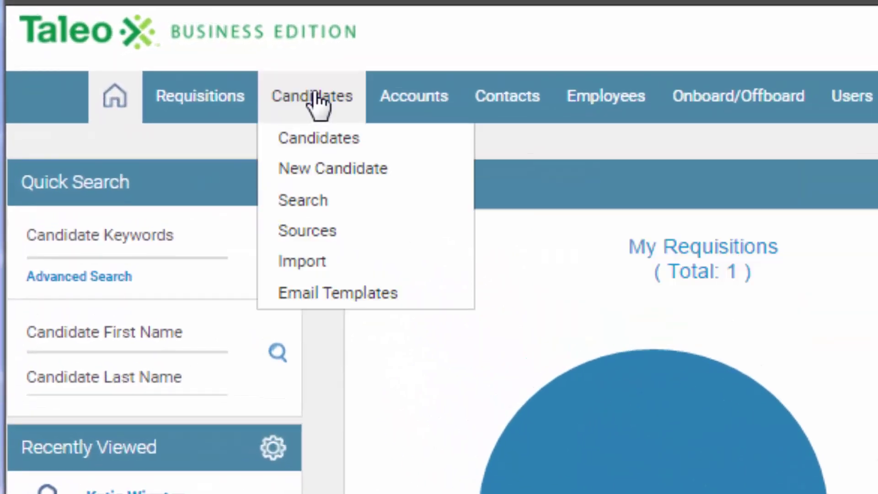
pyautogui.click(322, 147)
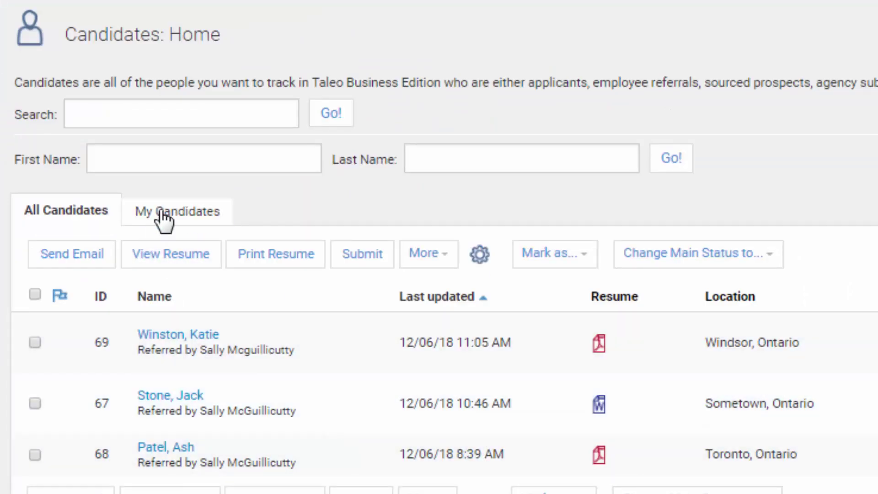
pyautogui.click(162, 213)
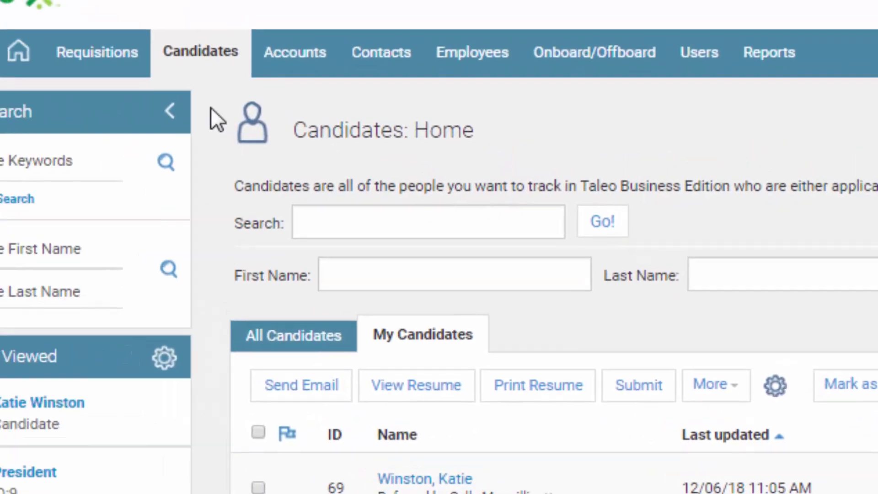
# - Open a blank New Candidate form and review its sections, from Requisitions down to Certificates and Licenses
pyautogui.moveTo(0, 0)
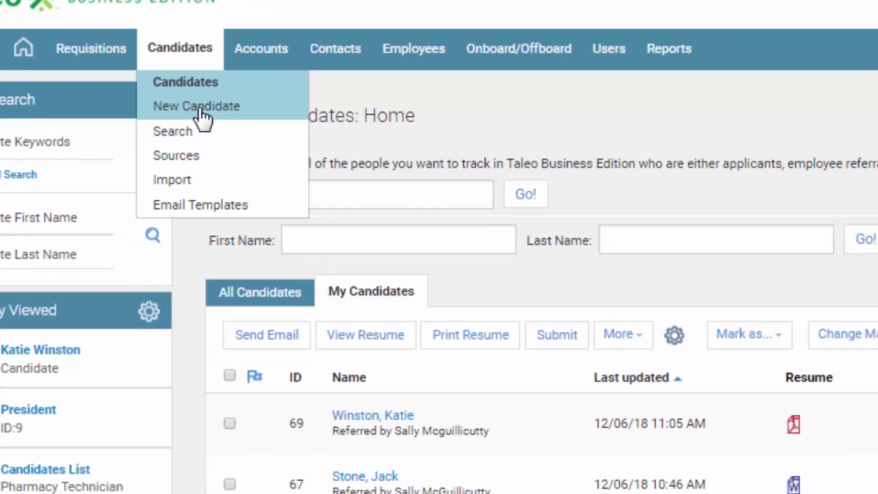
pyautogui.click(332, 169)
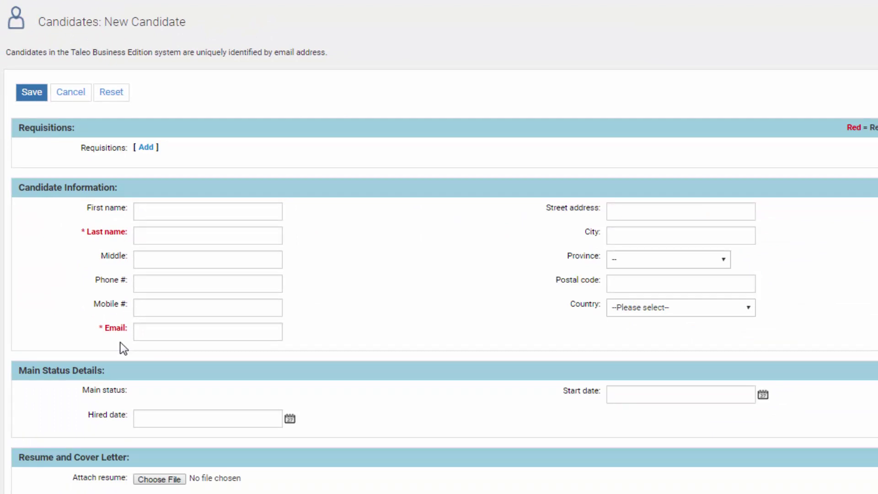
pyautogui.scroll(-6, 256, 328)
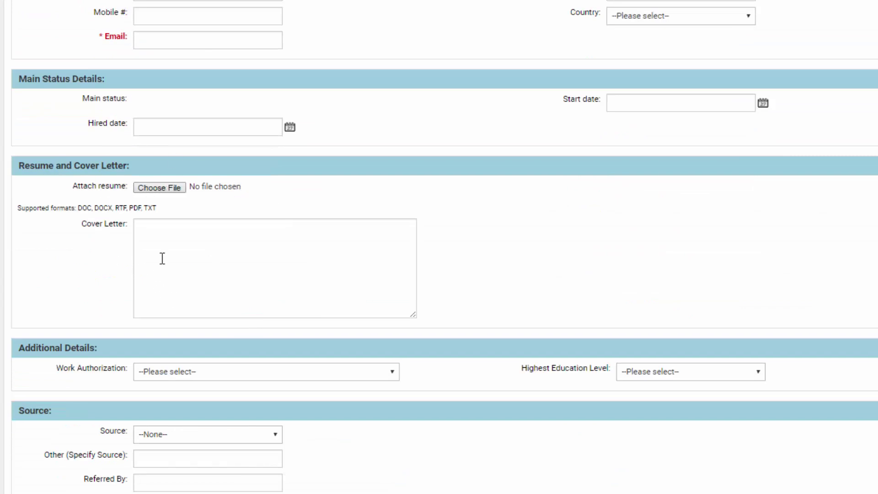
pyautogui.scroll(-3, 234, 391)
pyautogui.scroll(-1, 236, 391)
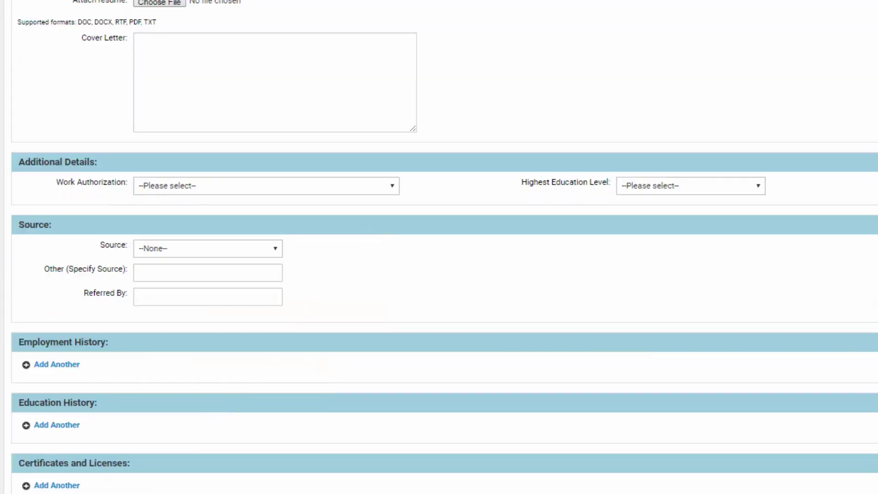
pyautogui.scroll(10, 251, 449)
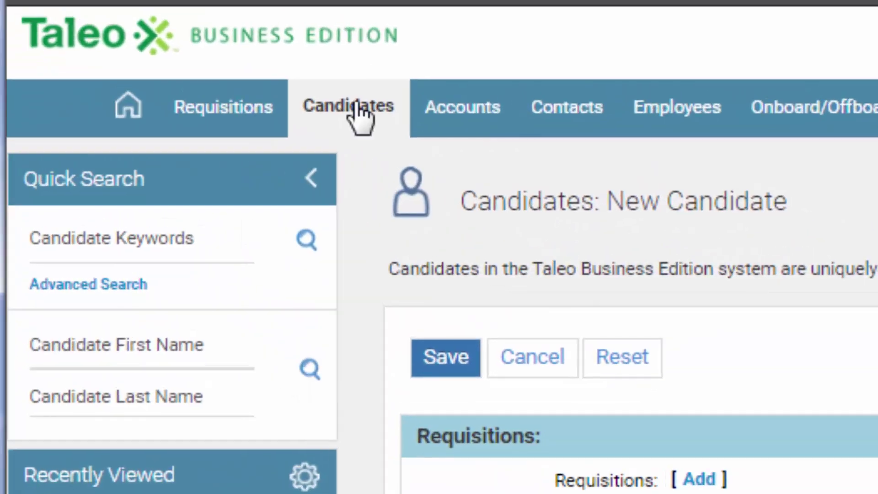
# - Open the candidates' Advanced Search and review its keyword hints, saved searches, requisition filters and candidate fields
pyautogui.moveTo(227, 64)
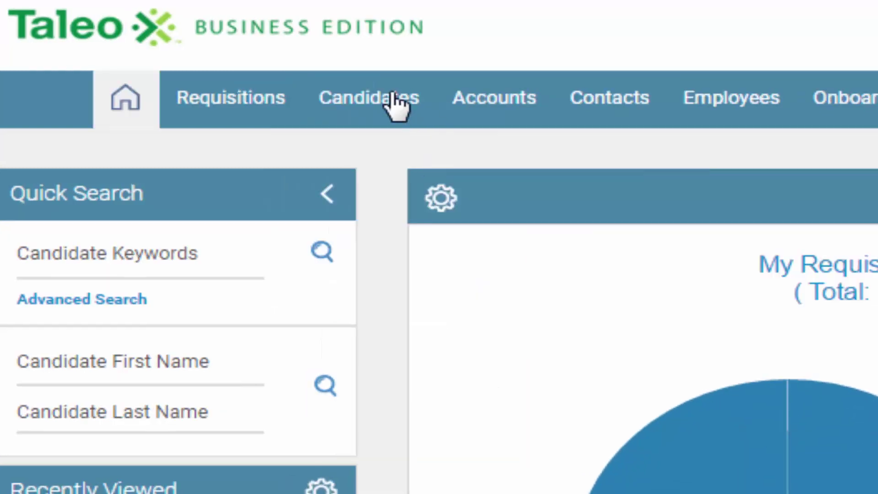
pyautogui.moveTo(388, 102)
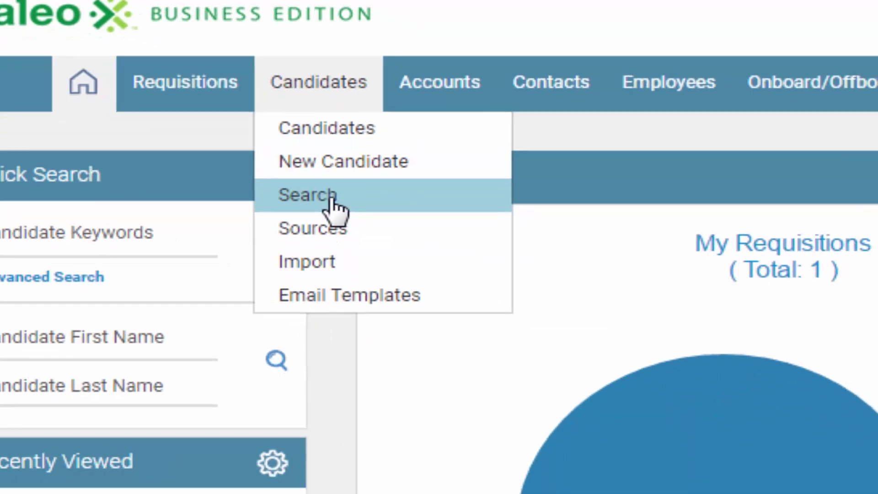
pyautogui.click(357, 214)
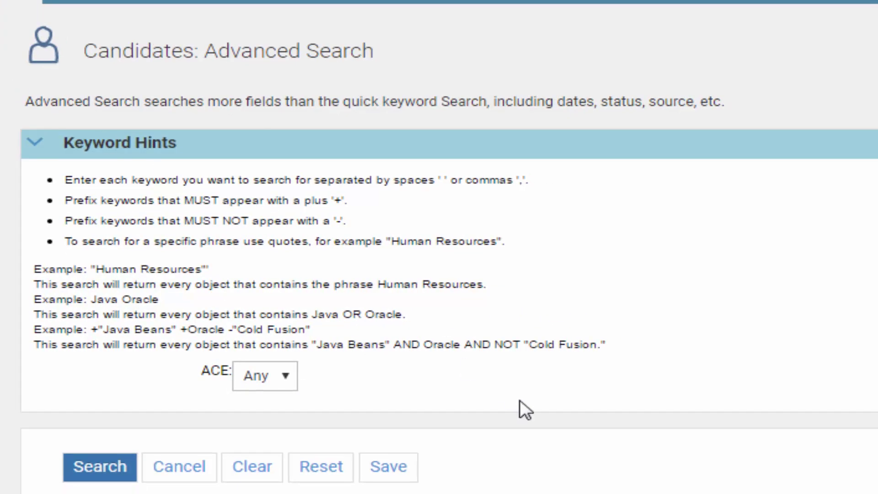
pyautogui.scroll(-10, 521, 402)
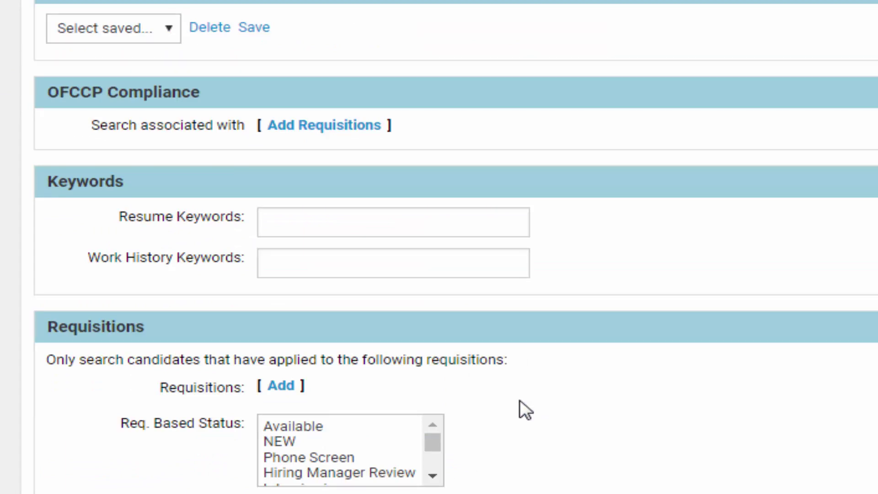
pyautogui.scroll(5, 520, 401)
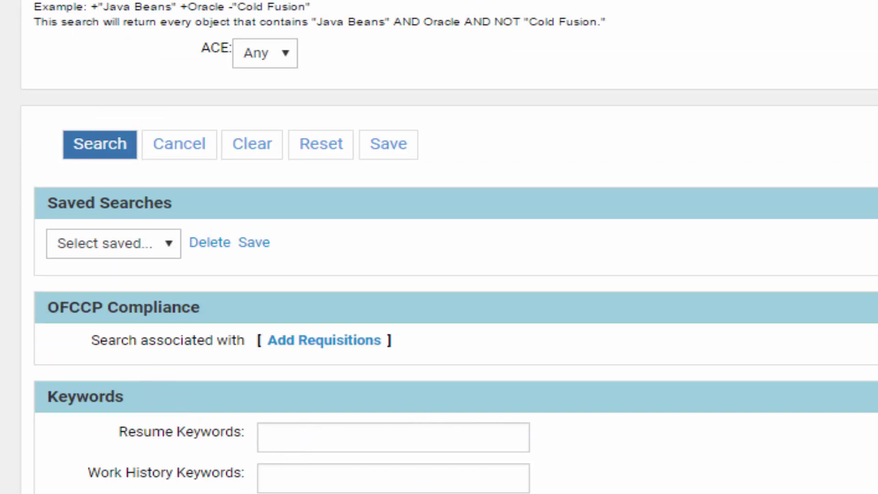
pyautogui.scroll(-2, 393, 320)
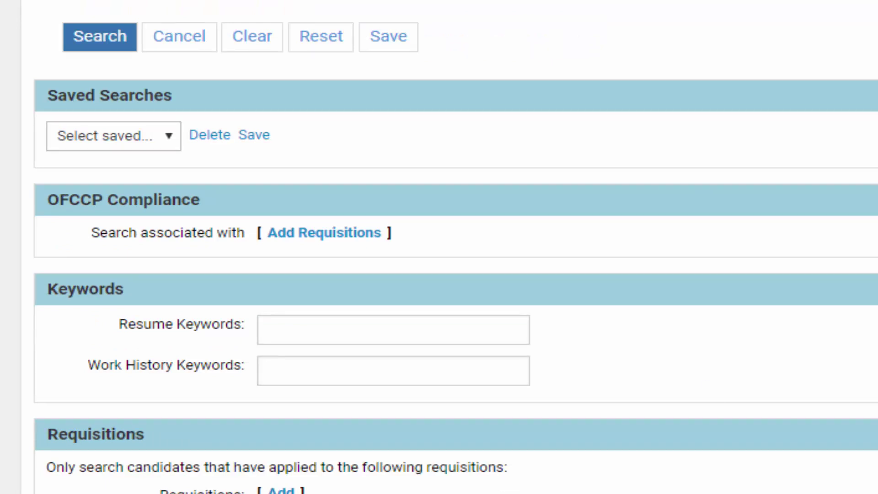
pyautogui.scroll(-10, 439, 247)
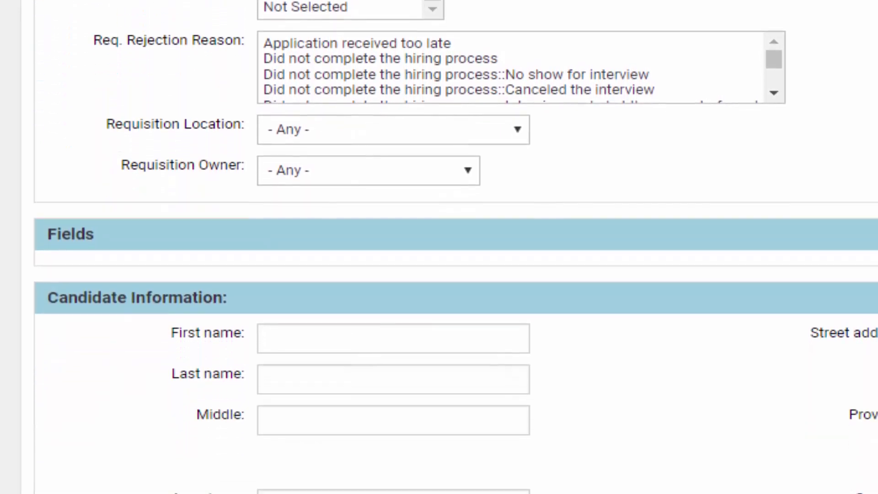
pyautogui.scroll(-5, 439, 247)
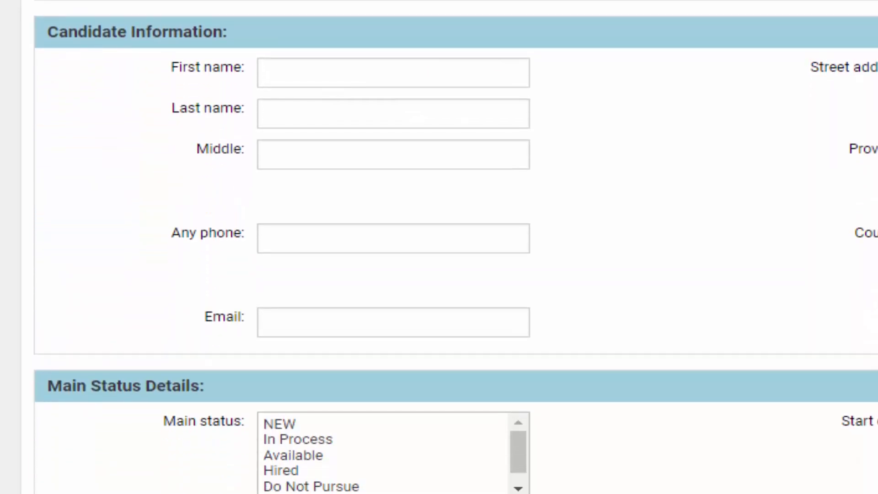
pyautogui.scroll(-10, 439, 247)
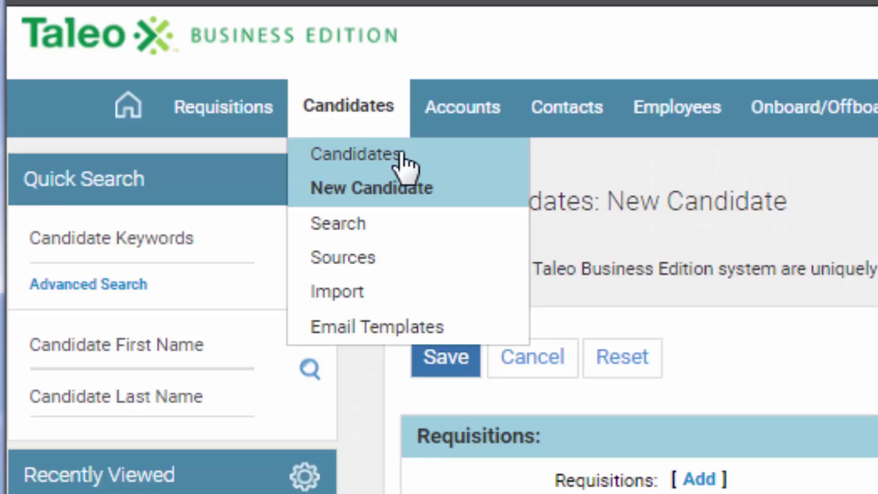
# - Return to the My Candidates list and try selecting and clearing a single candidate and all candidates
pyautogui.click(393, 154)
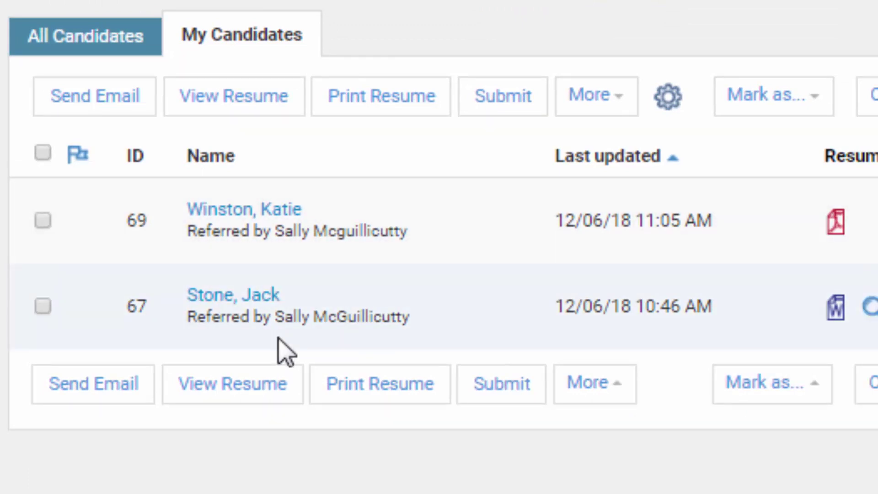
pyautogui.click(42, 220)
pyautogui.click(43, 220)
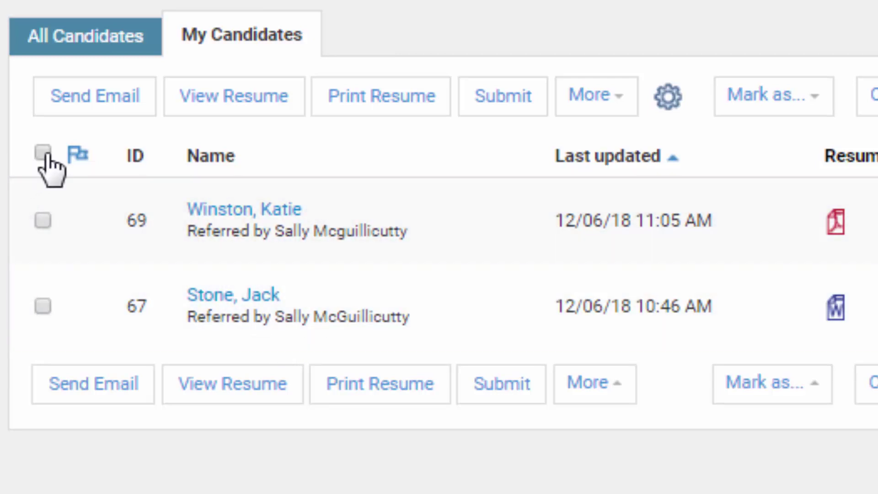
pyautogui.click(43, 153)
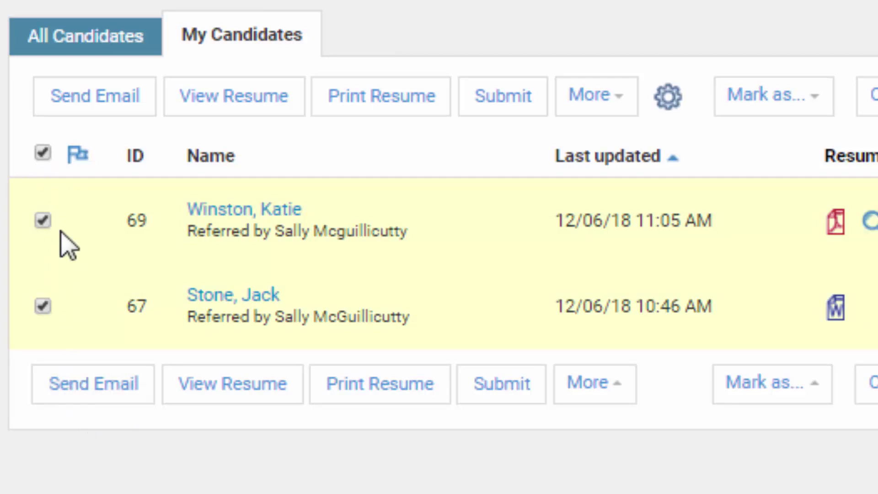
pyautogui.click(42, 220)
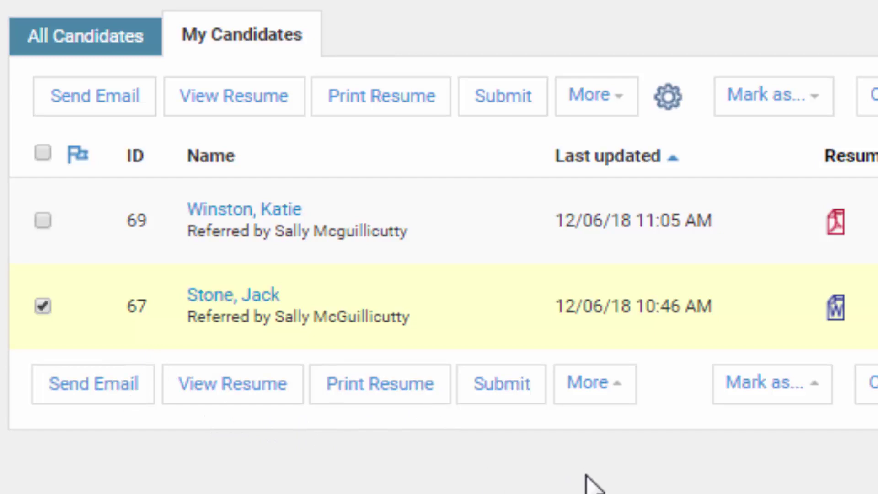
pyautogui.click(43, 306)
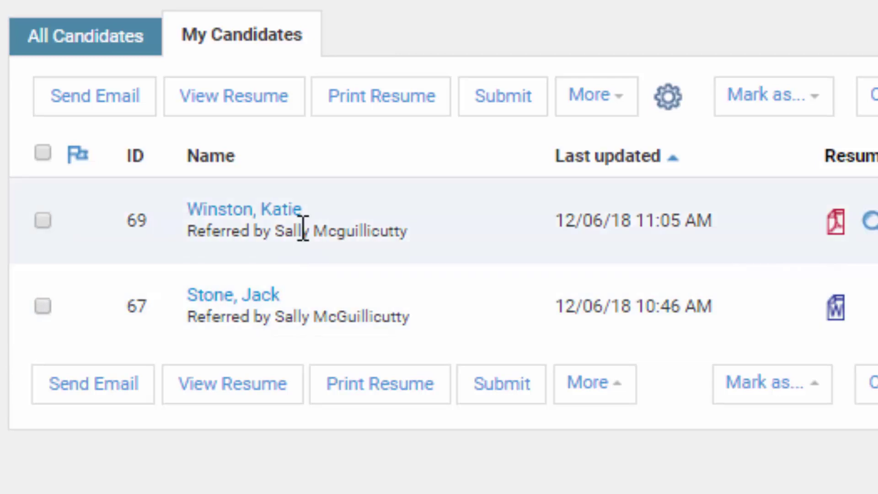
# - Try submitting the second listed candidate to the Pharmacy Technician requisition, accepting the alert, and cancel the submission
pyautogui.click(42, 306)
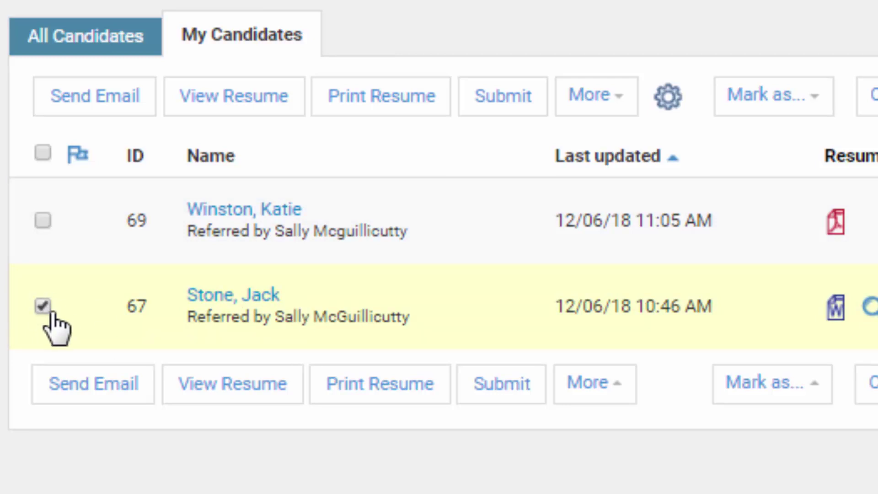
pyautogui.click(503, 396)
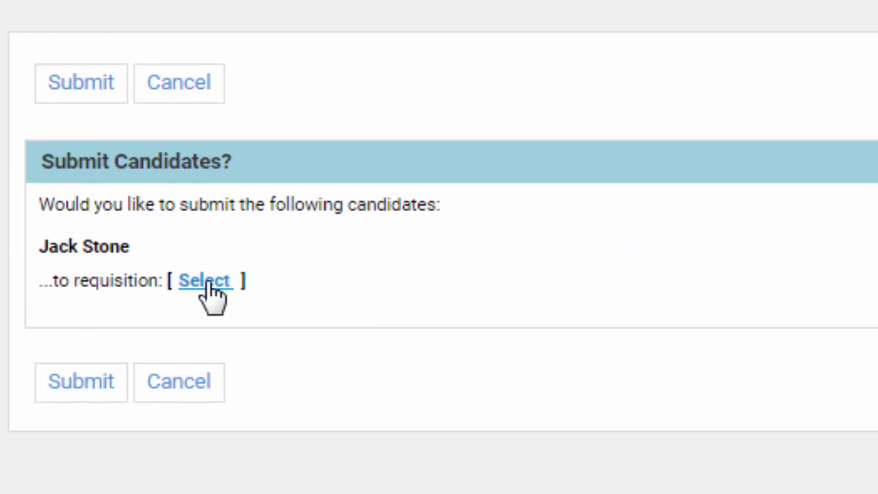
pyautogui.click(204, 242)
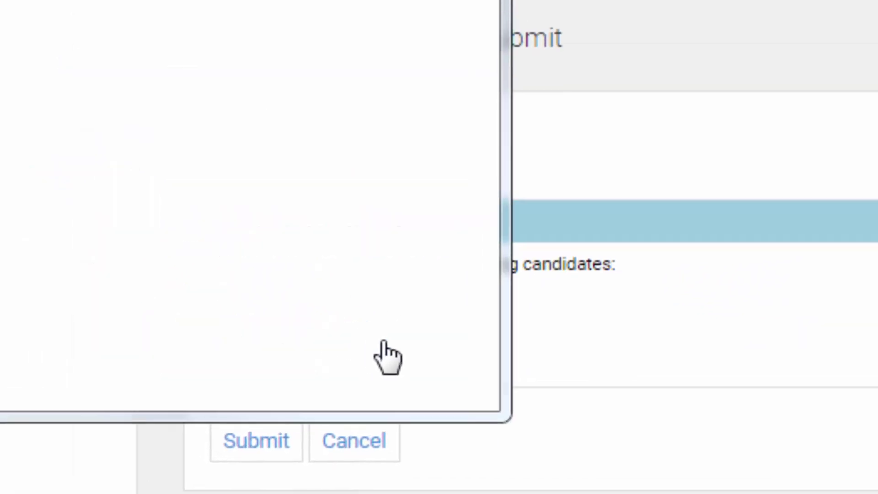
pyautogui.click(95, 276)
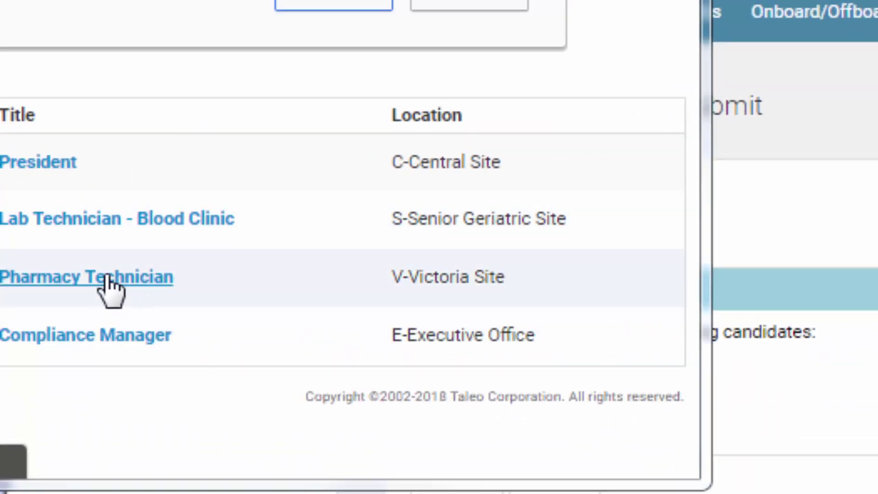
pyautogui.click(247, 9)
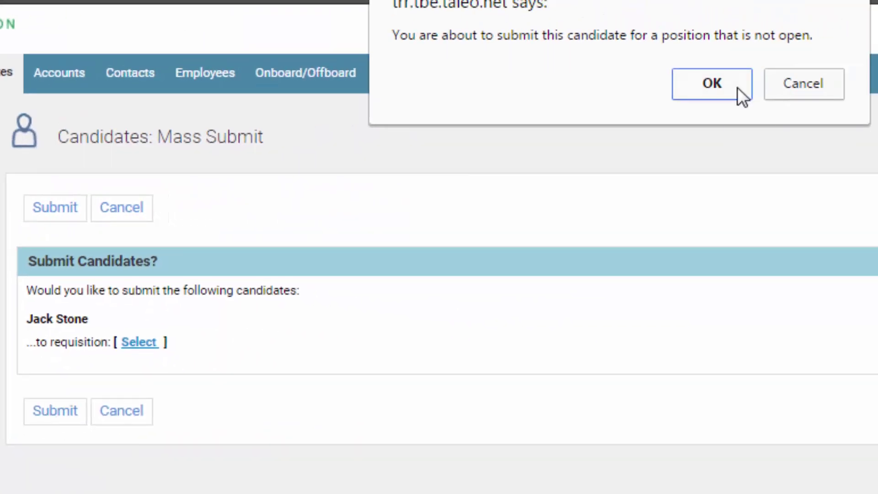
pyautogui.click(738, 89)
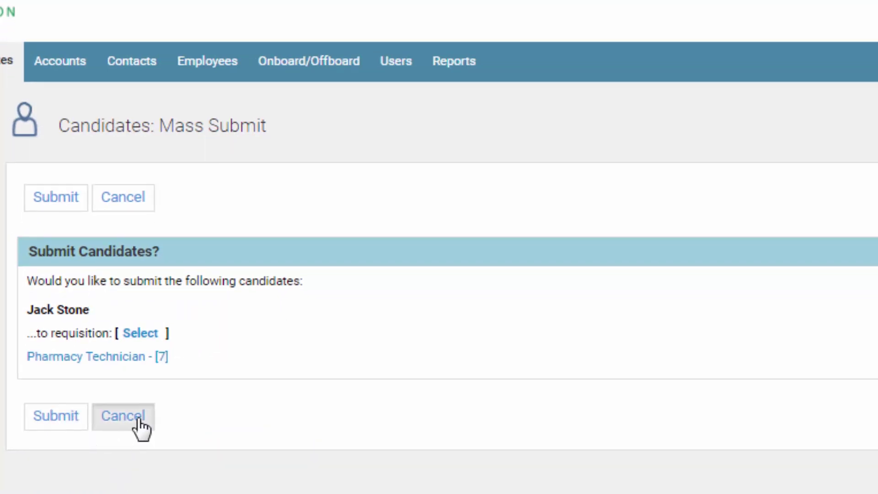
pyautogui.click(137, 432)
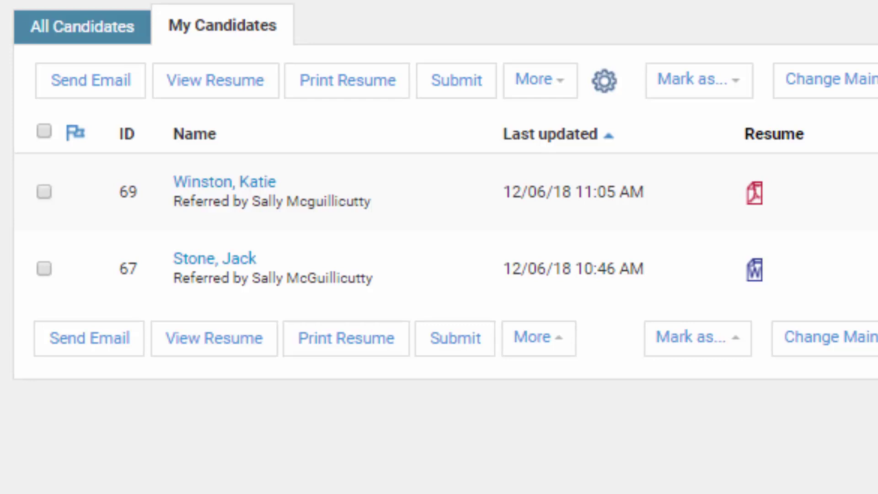
# - Open the first listed candidate's record and read through the attached resume in its preview, closing it when done
pyautogui.click(229, 182)
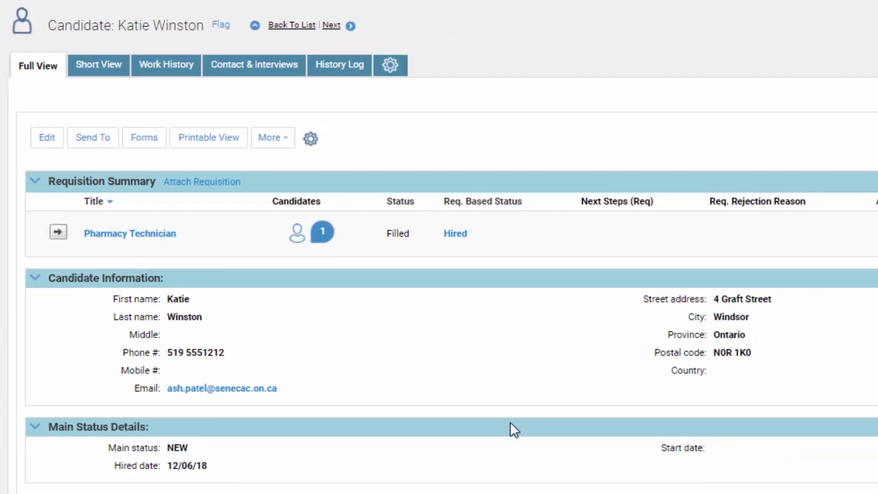
pyautogui.scroll(-10, 509, 422)
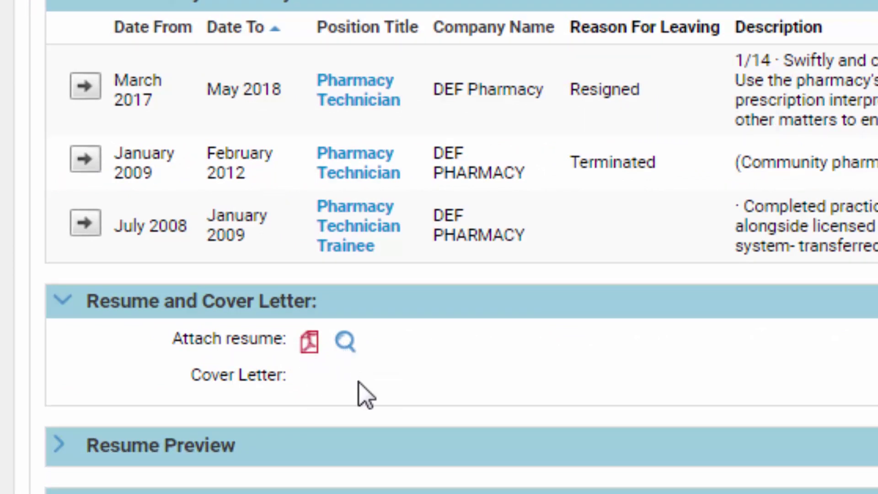
pyautogui.click(345, 342)
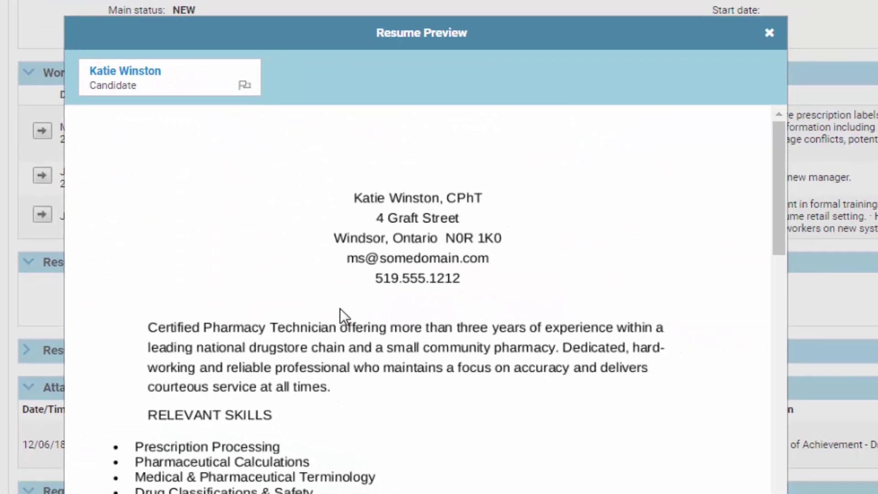
pyautogui.scroll(-8, 333, 346)
pyautogui.scroll(-5, 335, 348)
pyautogui.scroll(15, 337, 347)
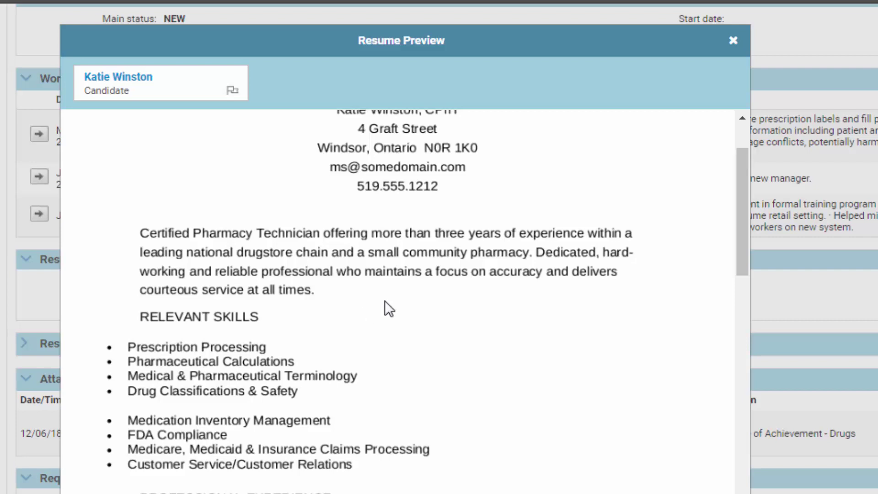
pyautogui.click(733, 40)
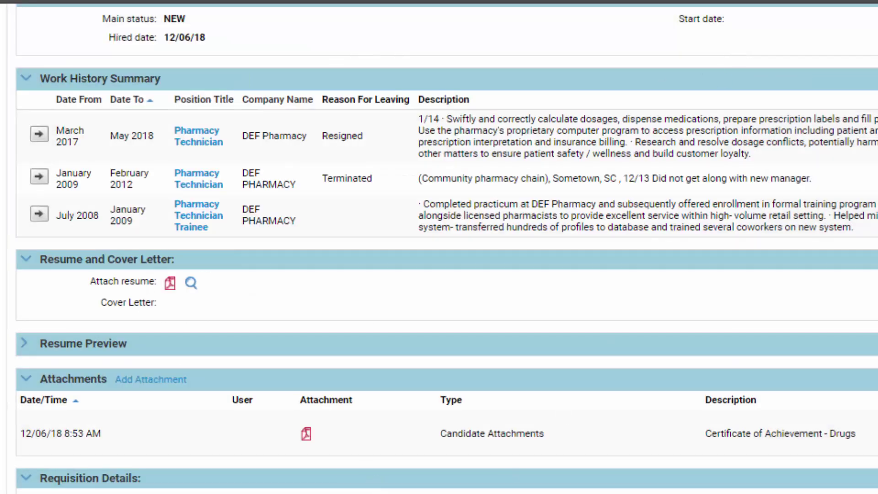
pyautogui.scroll(10, 439, 247)
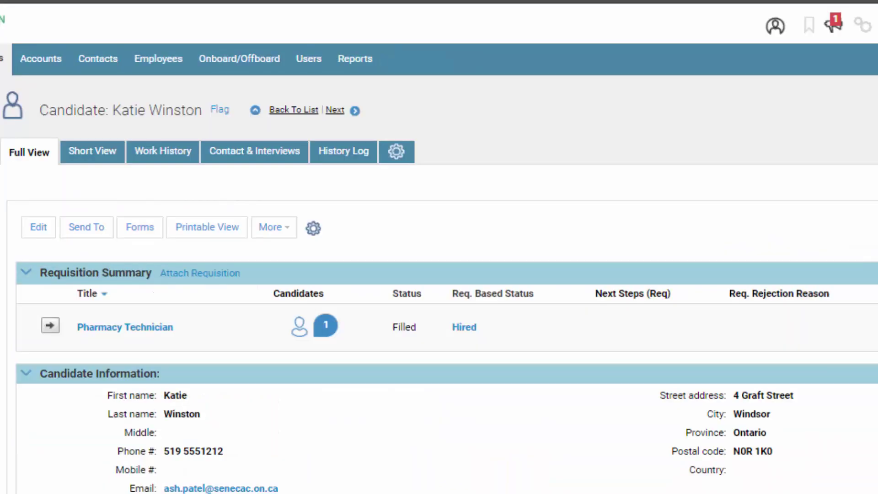
# - Read through the candidate's full record, from personal information and work history to education, certificates, contact log, tasks, events and comments
pyautogui.scroll(-8, 276, 487)
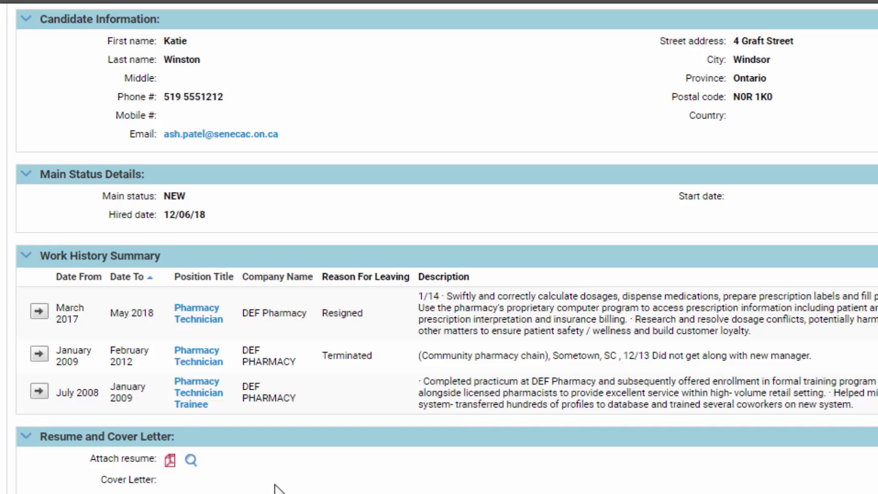
pyautogui.scroll(2, 275, 488)
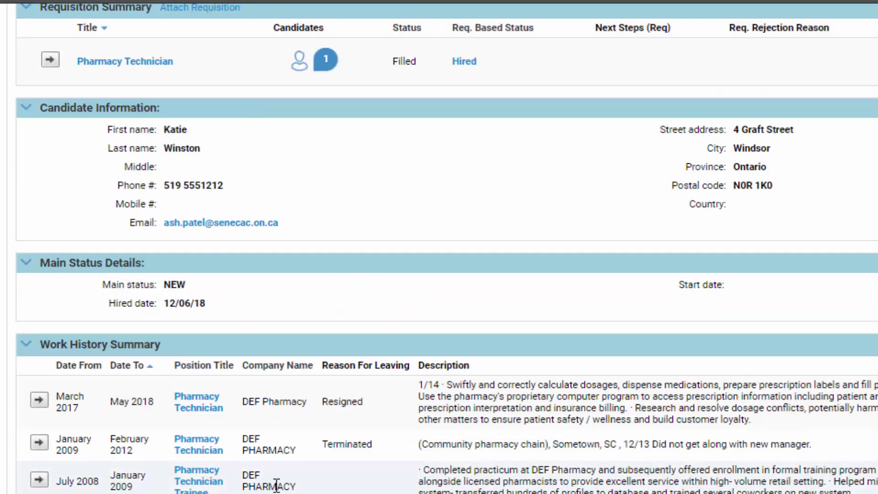
pyautogui.scroll(-8, 276, 488)
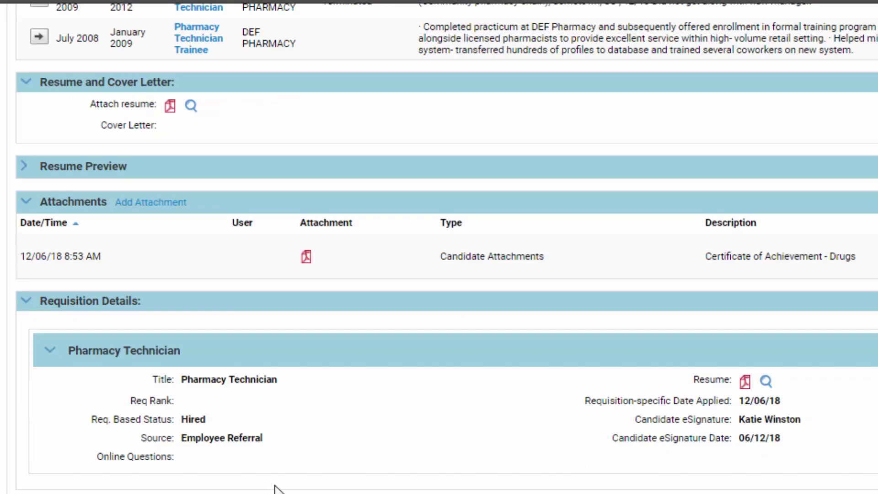
pyautogui.scroll(-20, 276, 487)
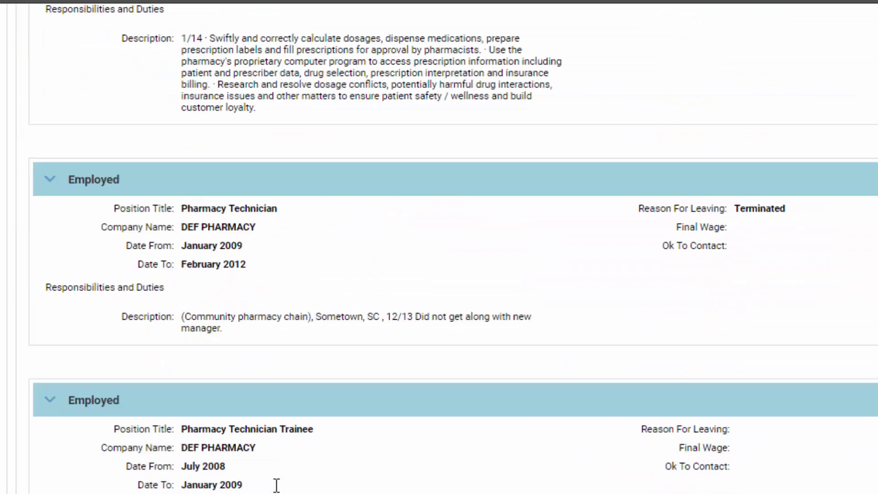
pyautogui.scroll(-15, 277, 486)
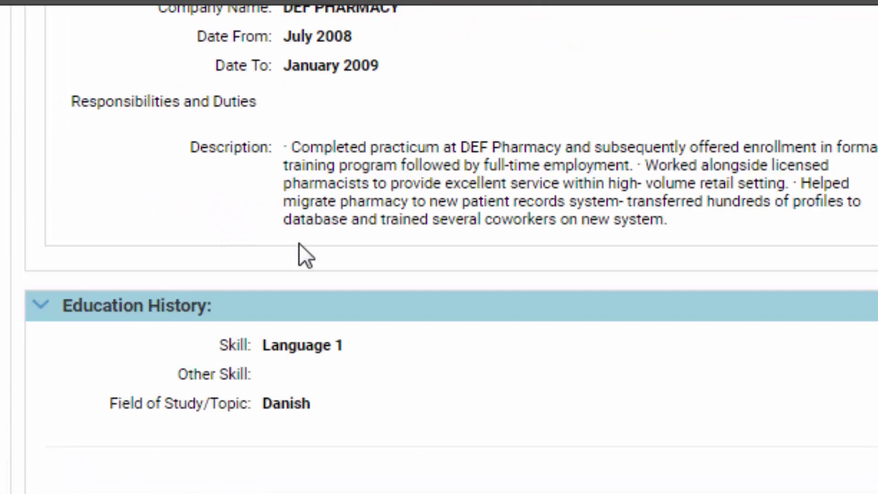
pyautogui.scroll(-5, 439, 247)
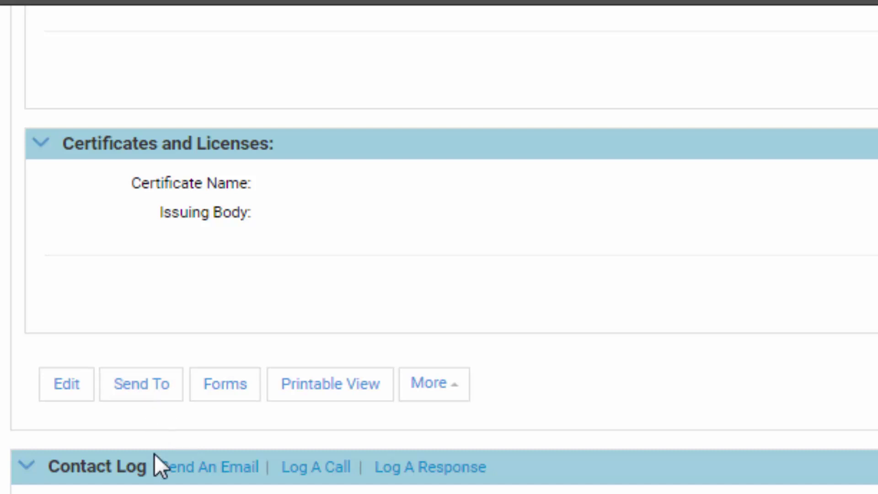
pyautogui.scroll(-7, 439, 247)
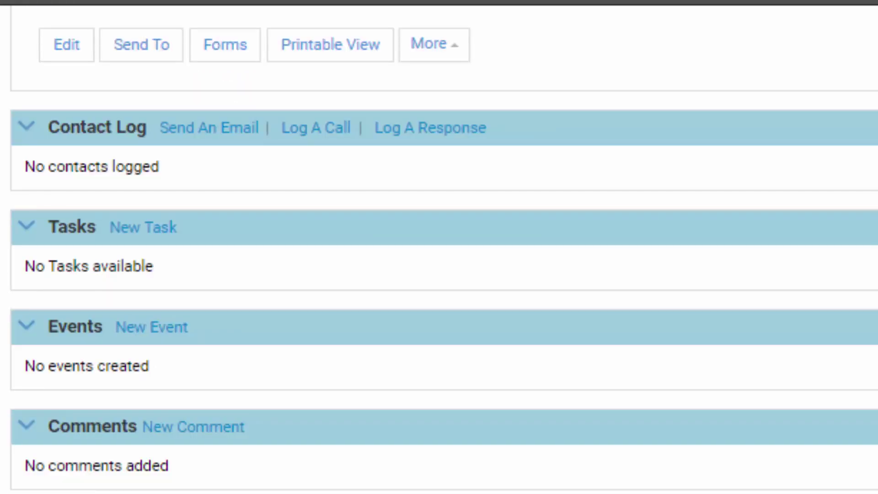
pyautogui.scroll(3, 439, 247)
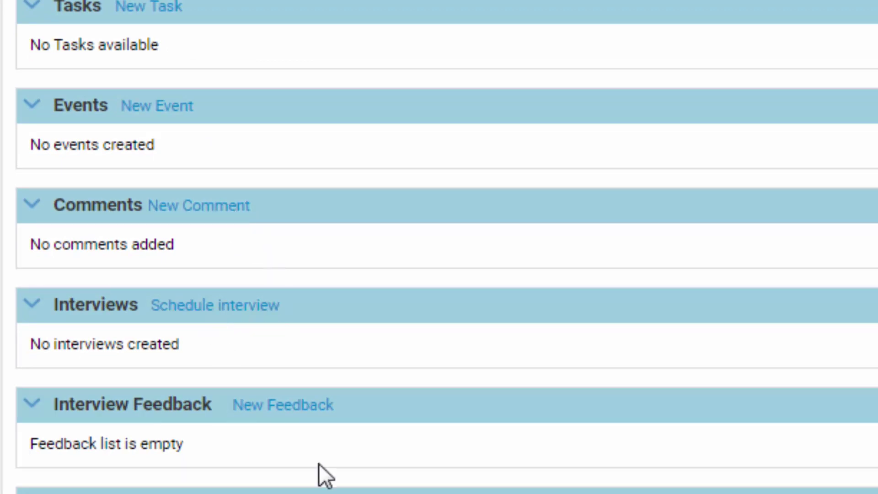
# - Start scheduling an interview for the candidate, with type Phone Screen and date 15/06/2018
pyautogui.click(229, 308)
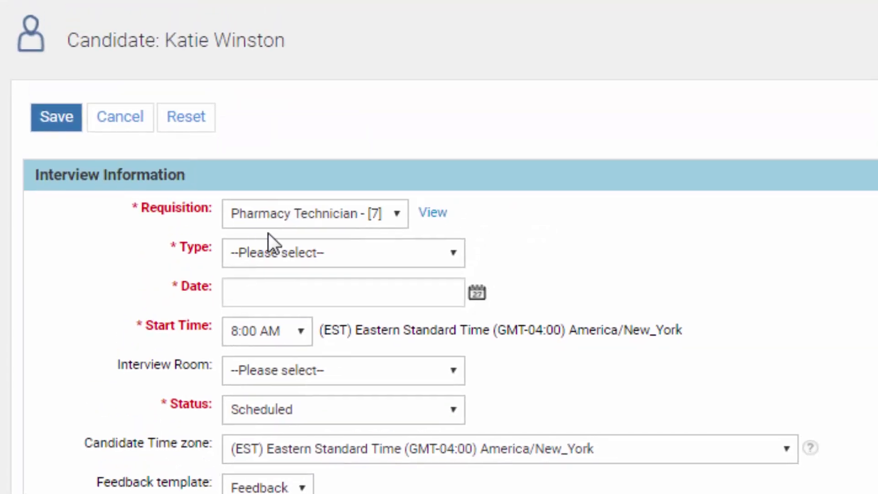
pyautogui.click(341, 255)
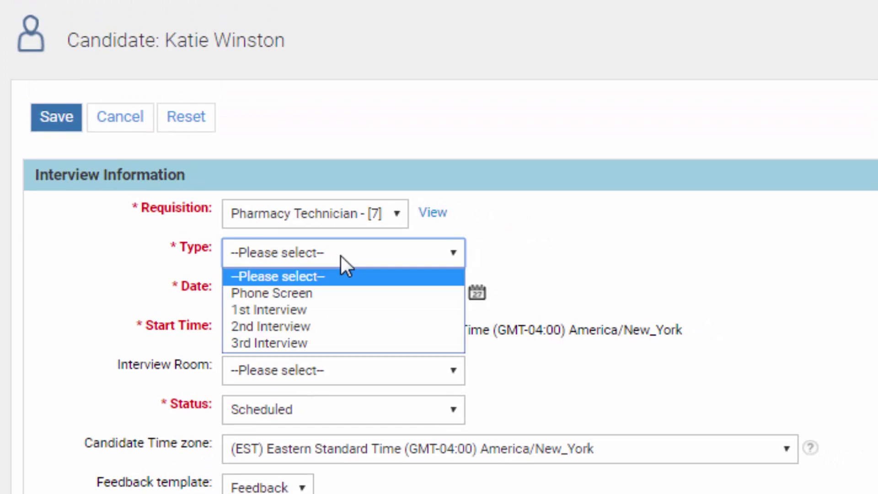
pyautogui.click(334, 293)
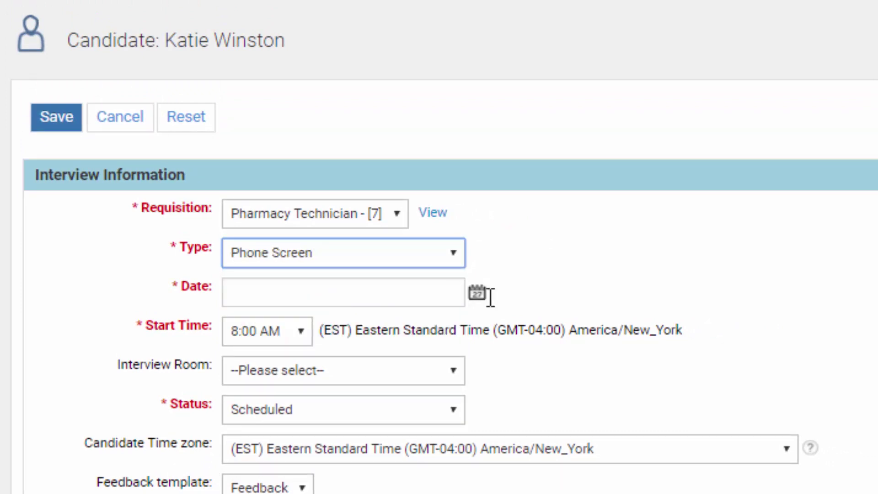
pyautogui.click(478, 294)
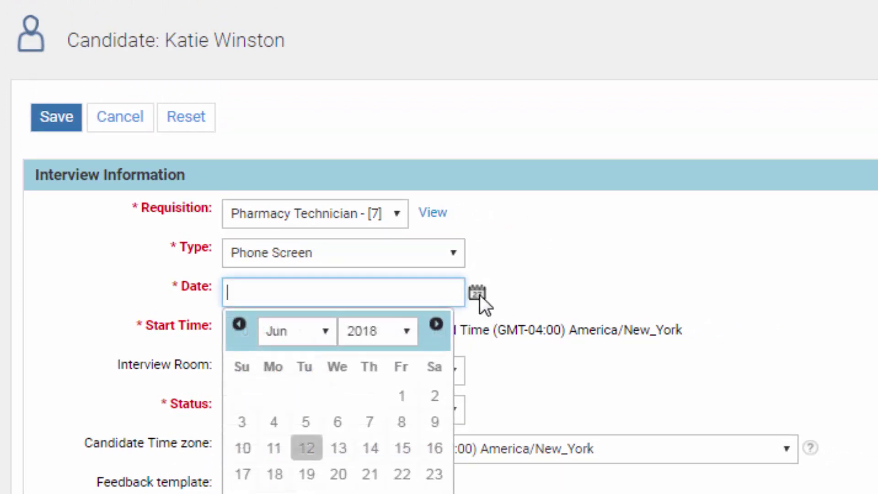
pyautogui.click(399, 450)
# - Look through the interview room and status choices, picking no room and choosing Scheduled as the status
pyautogui.click(372, 372)
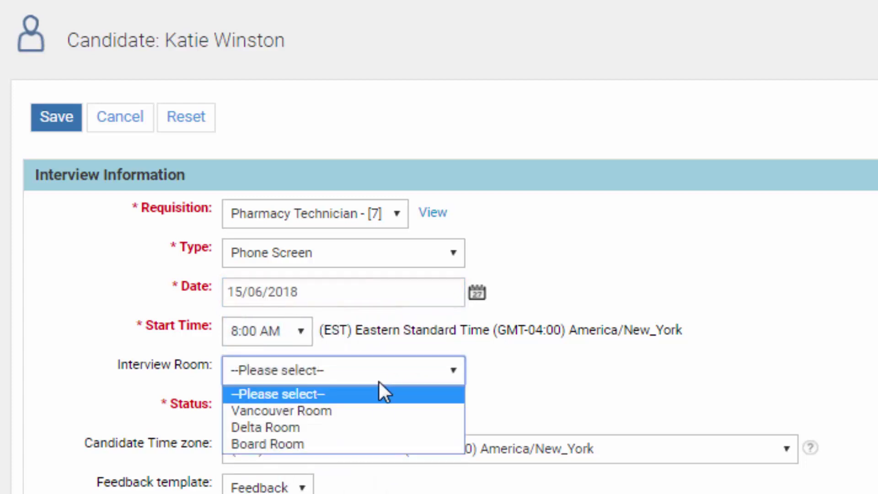
pyautogui.click(521, 374)
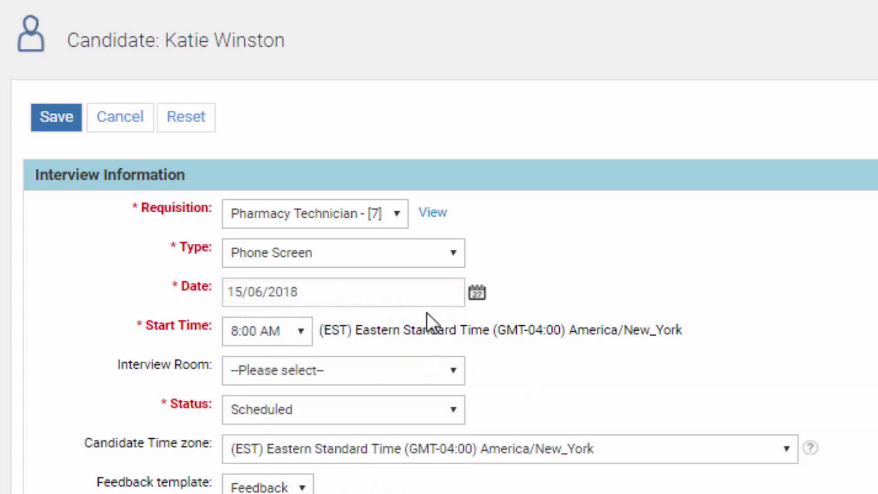
pyautogui.click(435, 254)
pyautogui.click(438, 262)
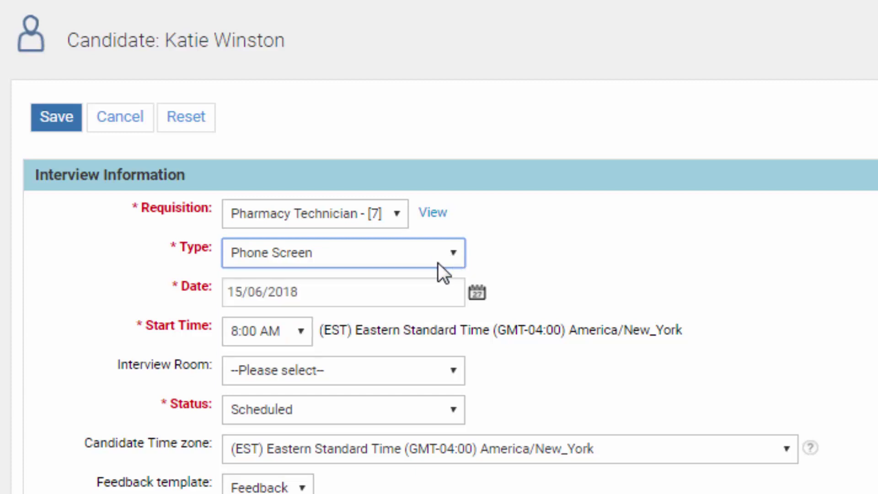
pyautogui.click(354, 370)
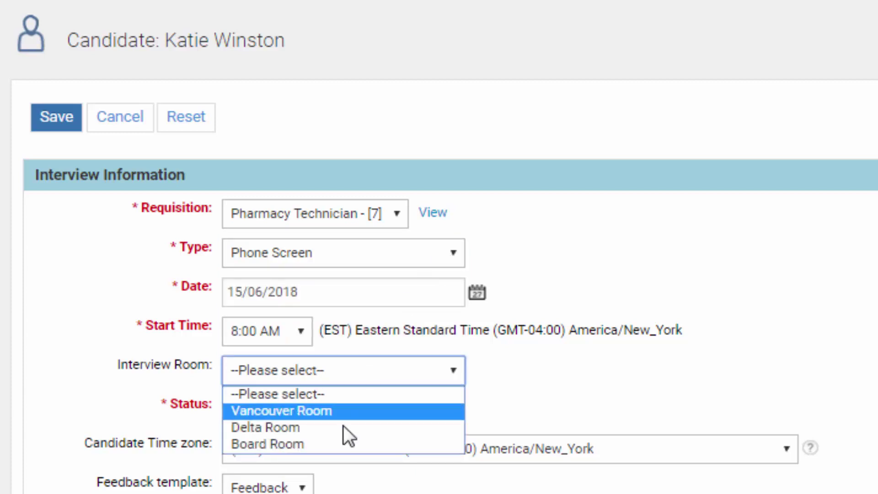
pyautogui.click(606, 378)
pyautogui.click(417, 413)
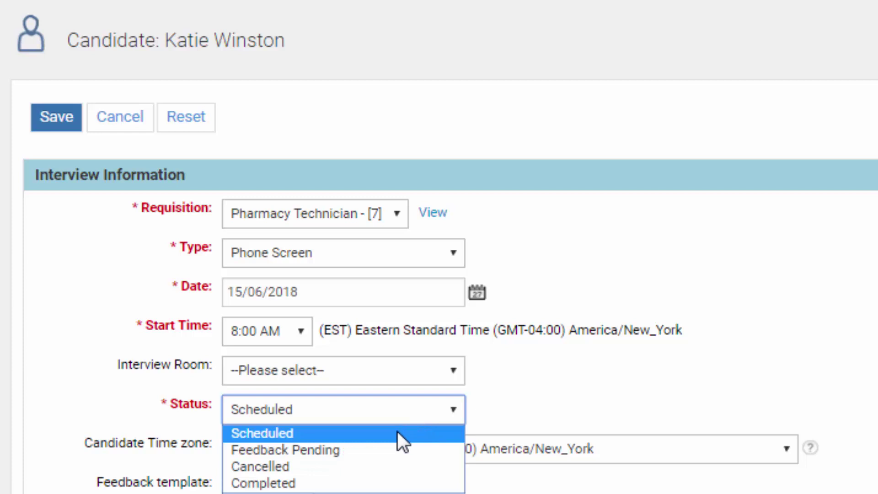
pyautogui.click(397, 431)
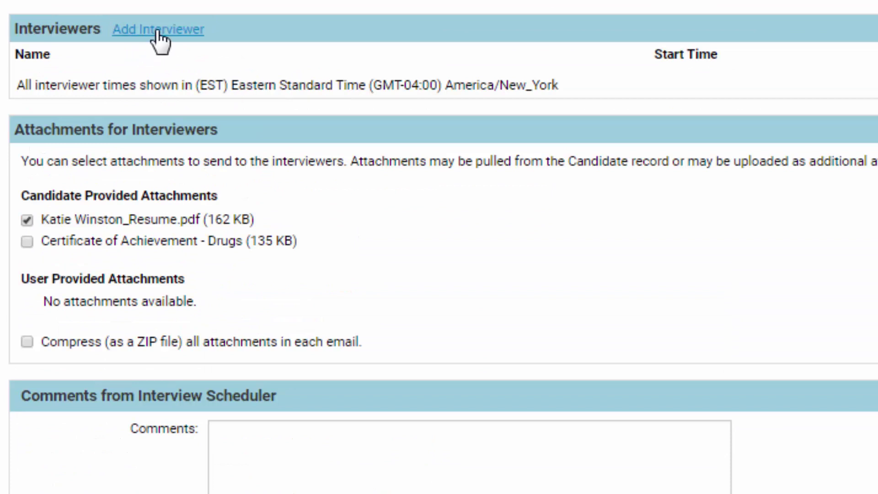
# - Add the Manager-Recruitment user and Recruiter 193 as interviewers, and close the user selection
pyautogui.click(157, 32)
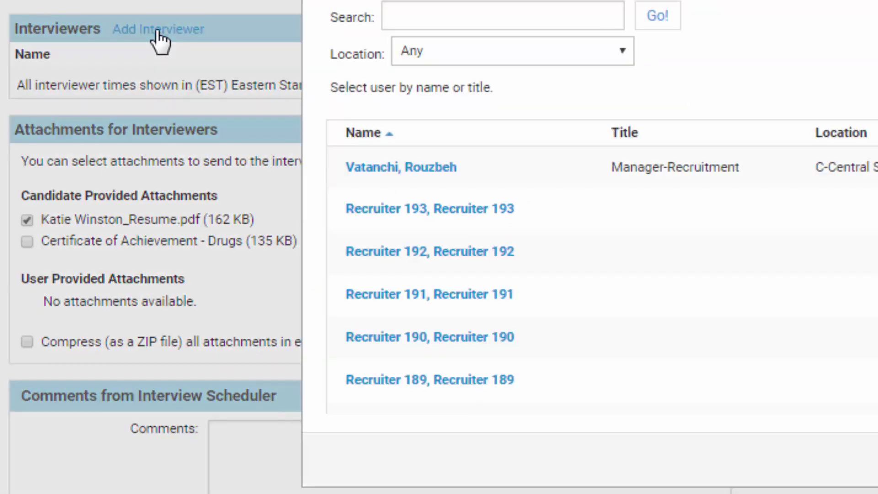
pyautogui.click(406, 169)
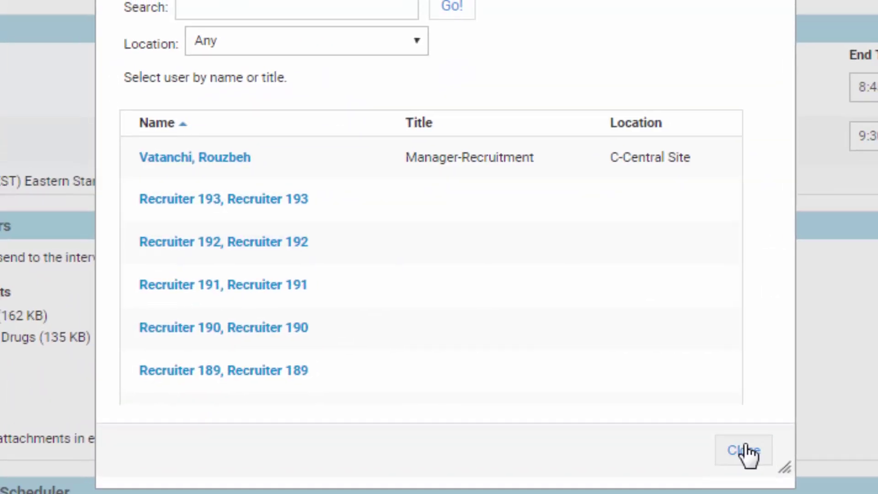
pyautogui.click(734, 450)
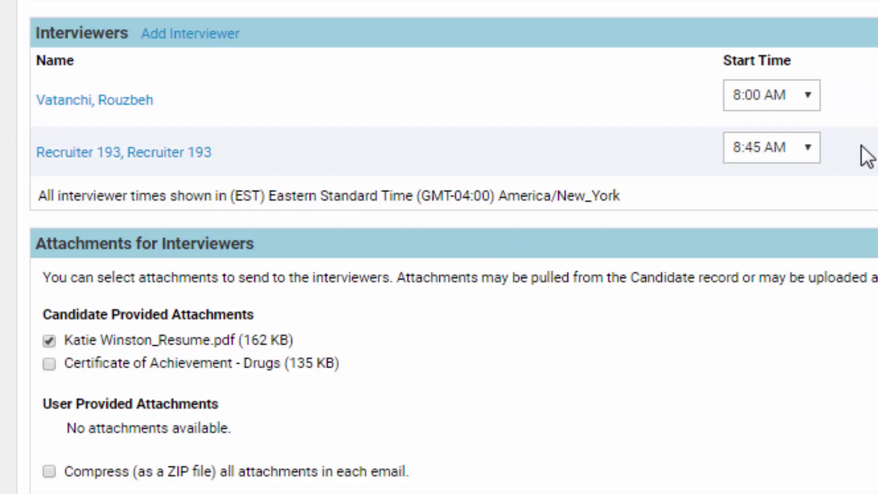
# - Set the second interviewer's time from 8:00 AM to 8:45 AM so both interviewers share the same slot
pyautogui.click(808, 148)
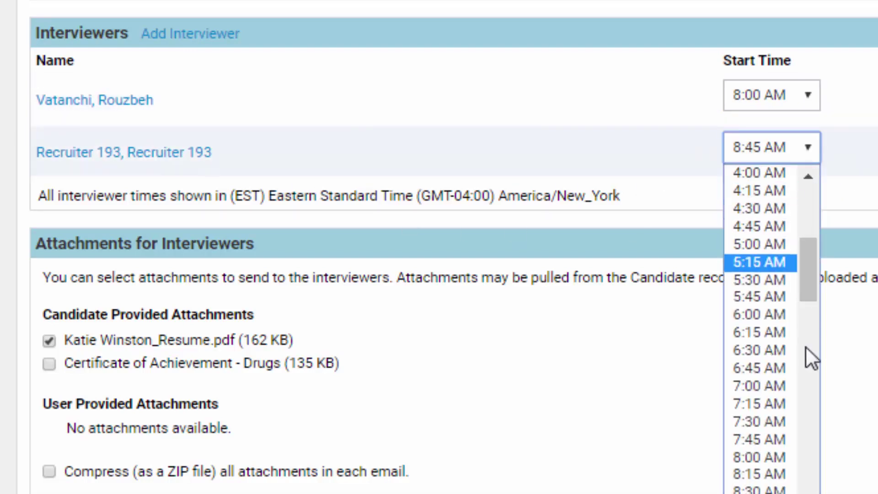
pyautogui.click(775, 457)
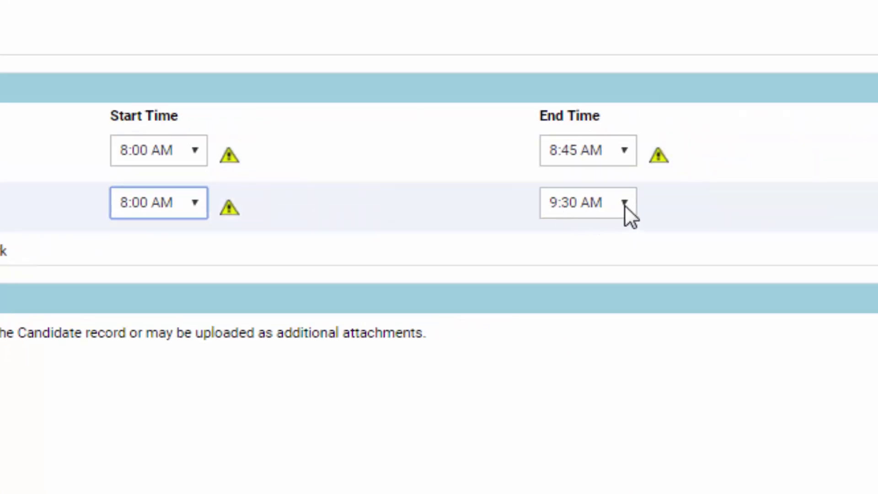
pyautogui.click(624, 204)
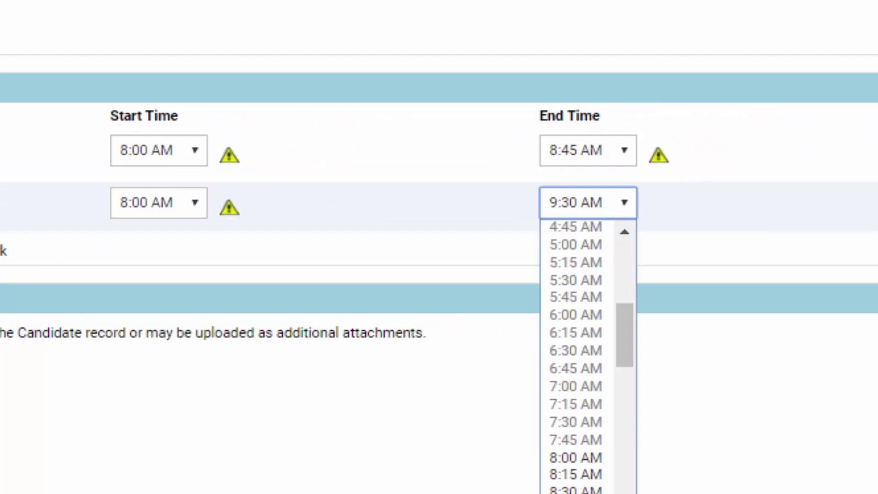
pyautogui.click(576, 492)
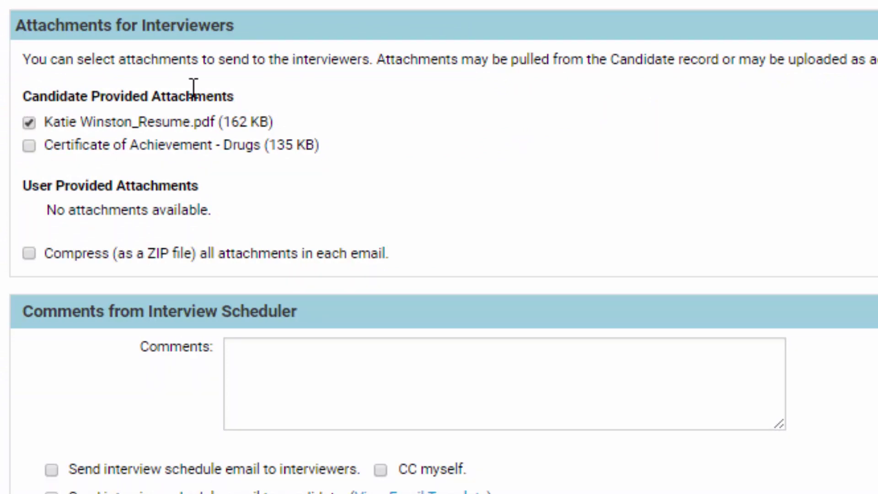
# - Include the Certificate of Achievement - Drugs in the attachments for interviewers and place the cursor in the scheduler comments
pyautogui.click(30, 146)
pyautogui.click(291, 360)
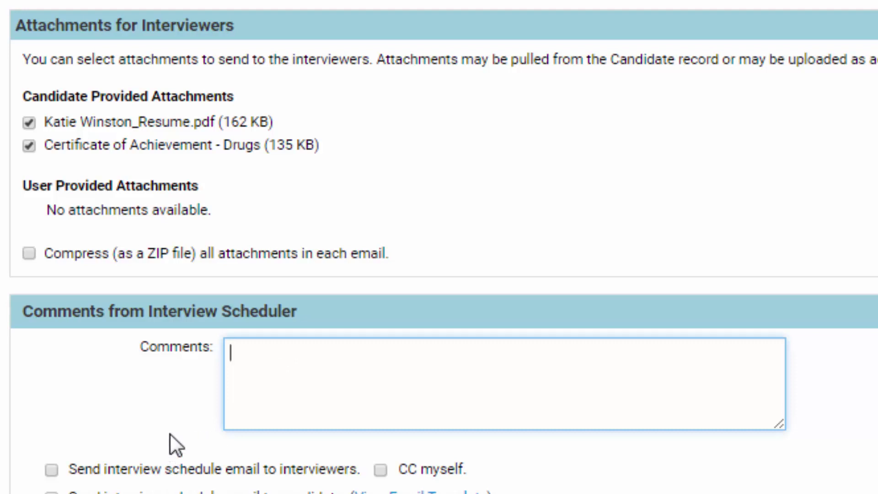
# - Enable the interview schedule emails to interviewers, with a copy to yourself, and to the candidate, and save the interview
pyautogui.scroll(-3, 59, 425)
pyautogui.click(51, 355)
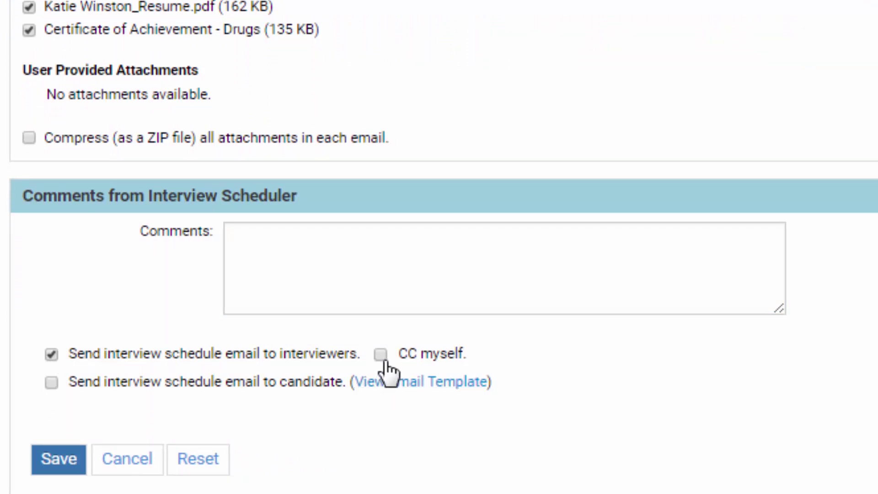
pyautogui.click(382, 358)
pyautogui.click(58, 386)
pyautogui.click(58, 458)
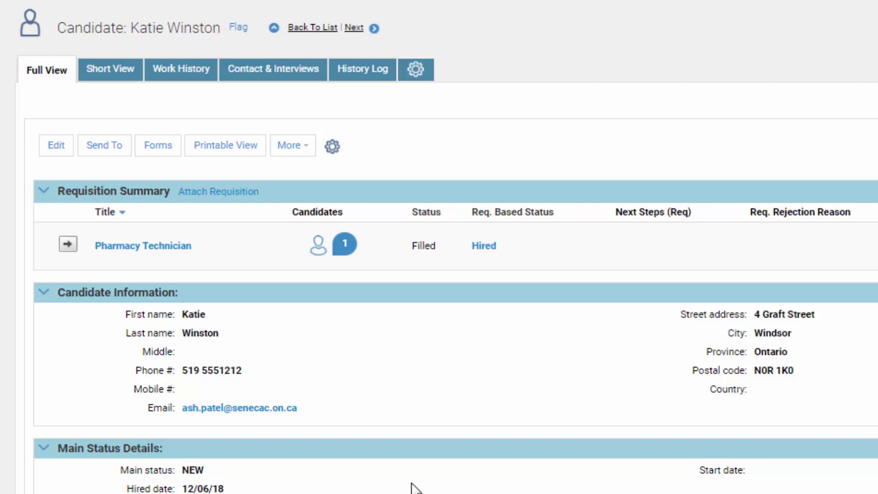
# - Review the Pharmacy Technician requisition's next steps area and workflow timeline in the candidate's requisition summary, and collapse the timeline
pyautogui.scroll(-7, 411, 487)
pyautogui.scroll(8, 412, 487)
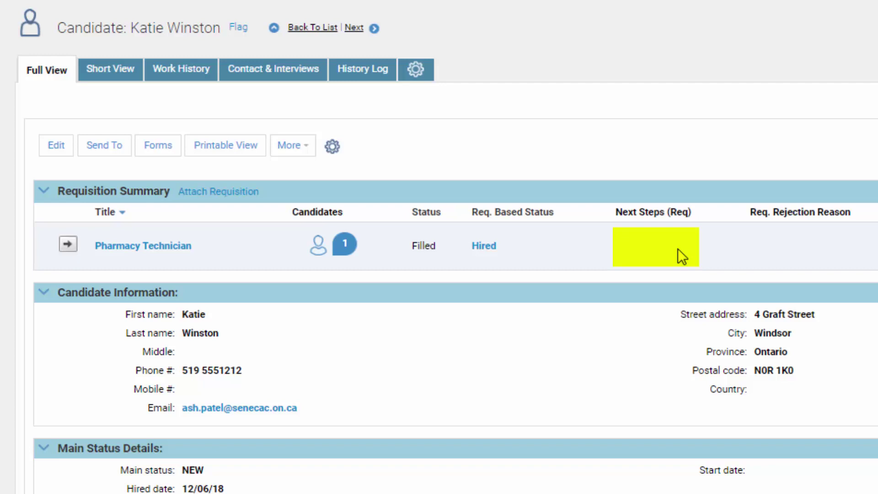
pyautogui.click(641, 248)
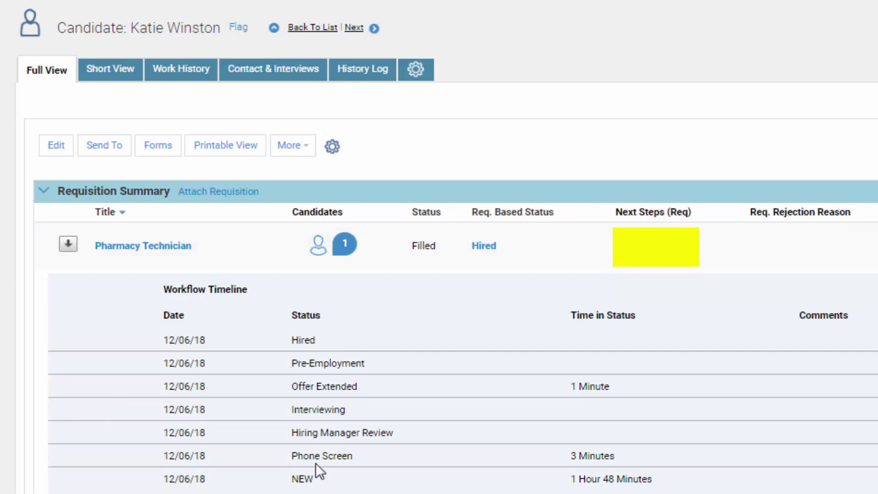
pyautogui.click(497, 245)
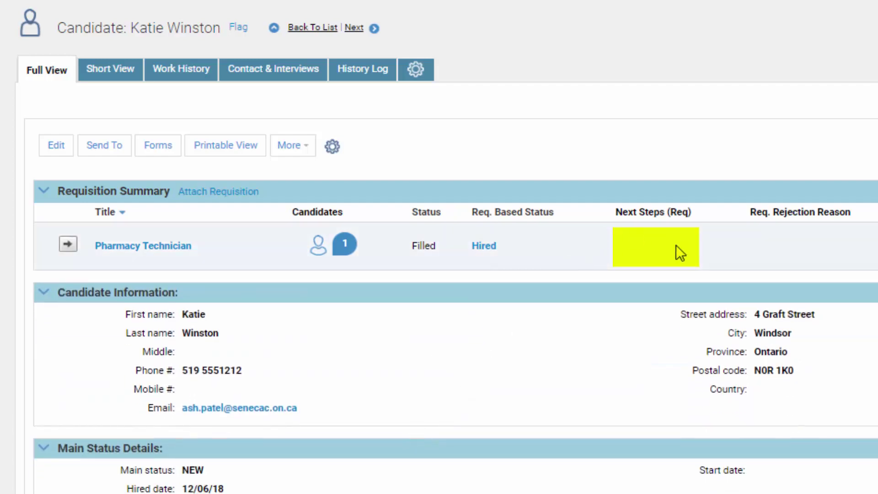
# - Check the candidate's contact log, scheduled interview and feedback entries, and the sections for references, background checks, offer letters and expenses
pyautogui.scroll(-10, 509, 386)
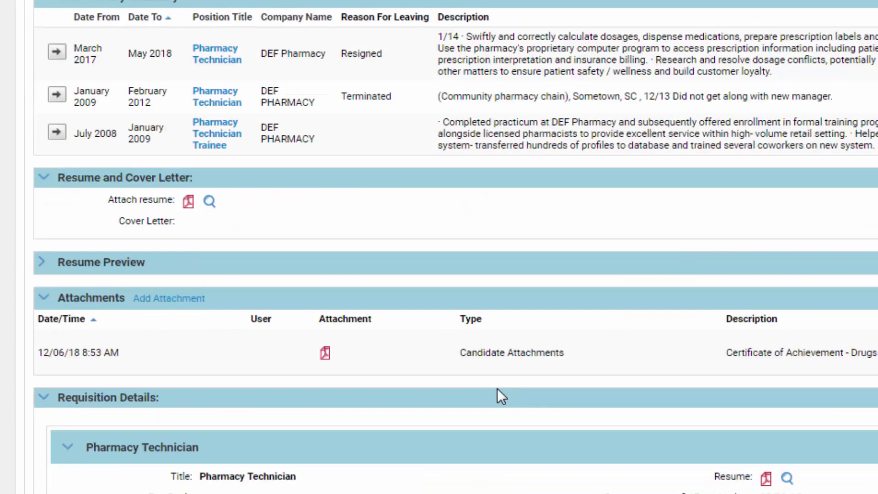
pyautogui.scroll(-20, 497, 389)
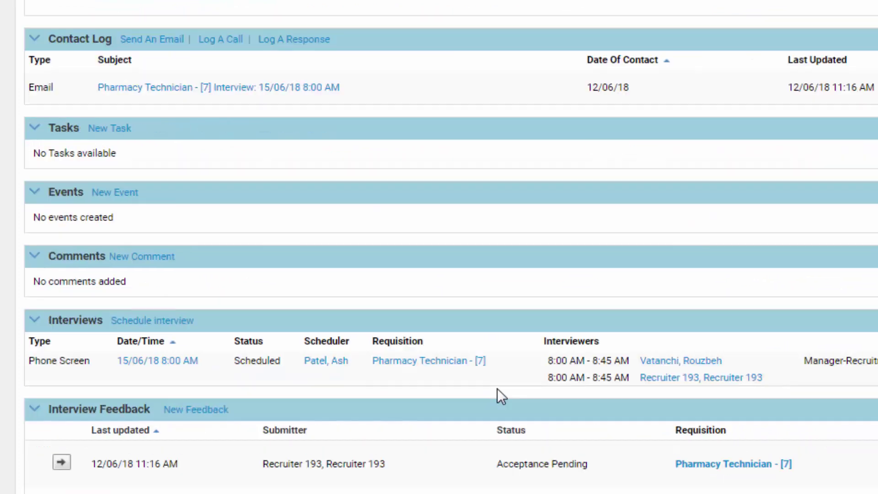
pyautogui.scroll(-4, 498, 388)
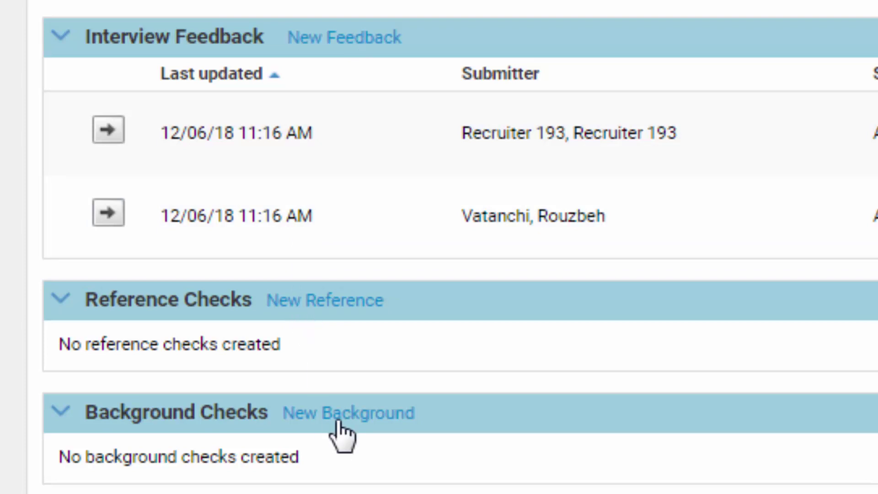
pyautogui.scroll(-3, 345, 431)
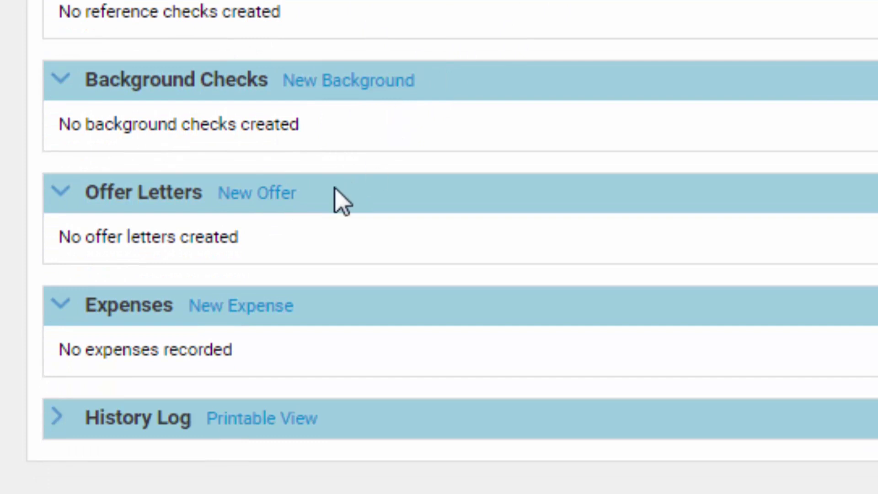
# - Start a new offer letter for the candidate using the Offer Letter template and the title Job Offer
pyautogui.click(259, 196)
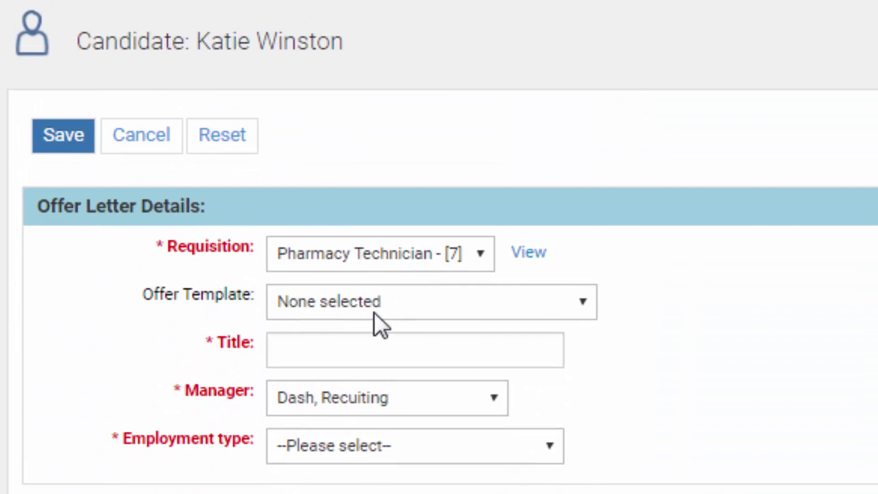
pyautogui.click(518, 310)
pyautogui.click(485, 349)
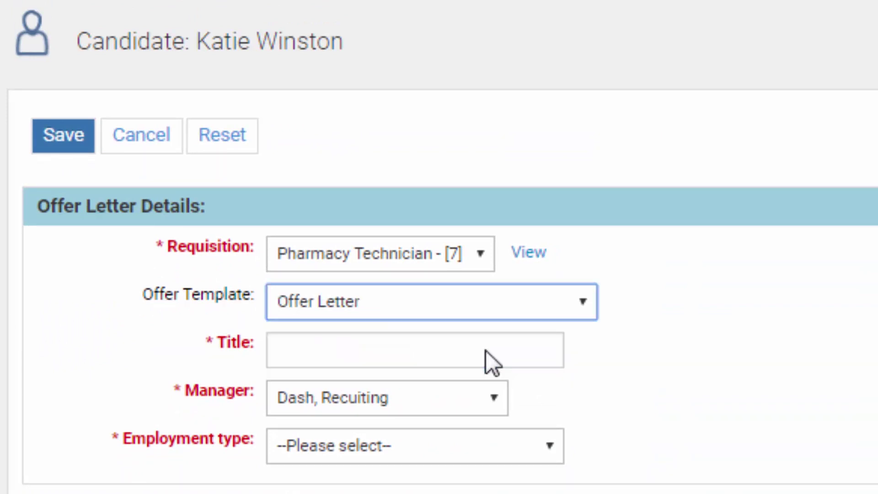
pyautogui.click(432, 360)
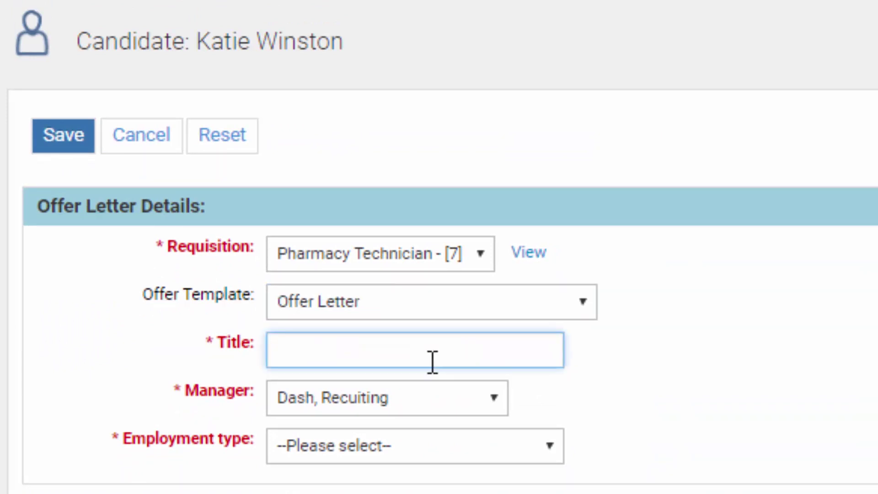
pyautogui.write('Job Off')
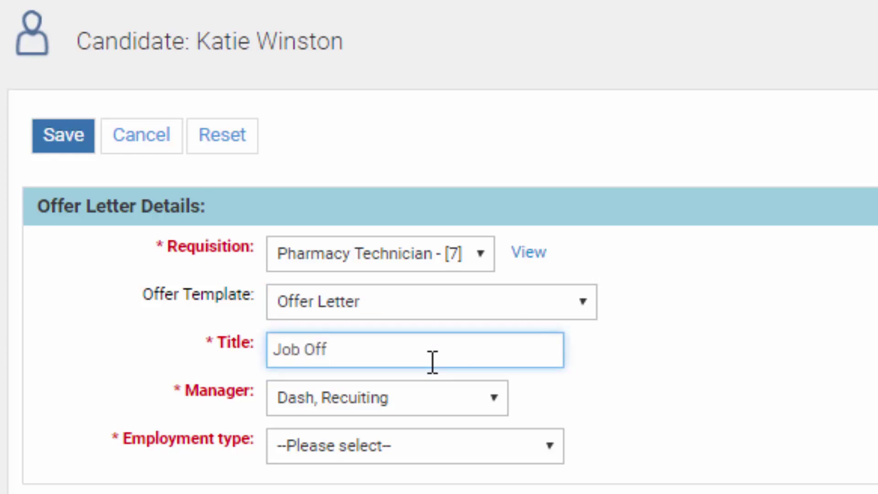
pyautogui.write('er')
# - Assign the fourth listed manager to the offer letter and set the employment type to Full time
pyautogui.click(423, 409)
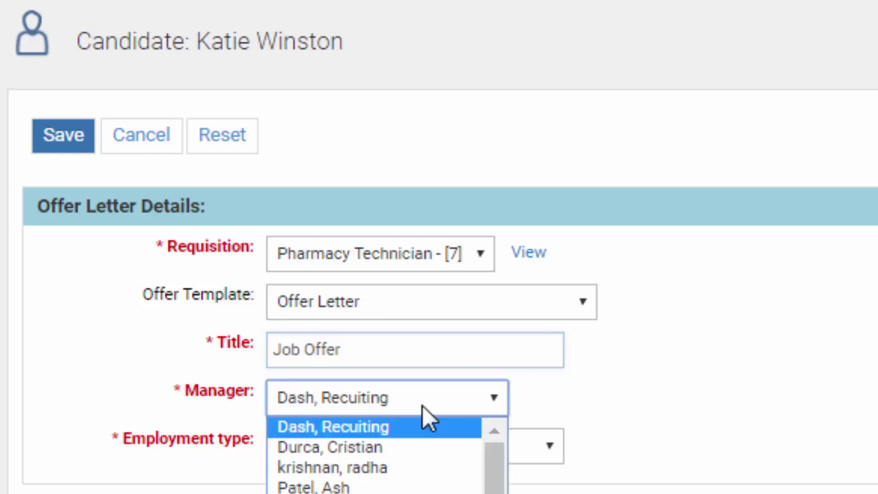
pyautogui.click(408, 481)
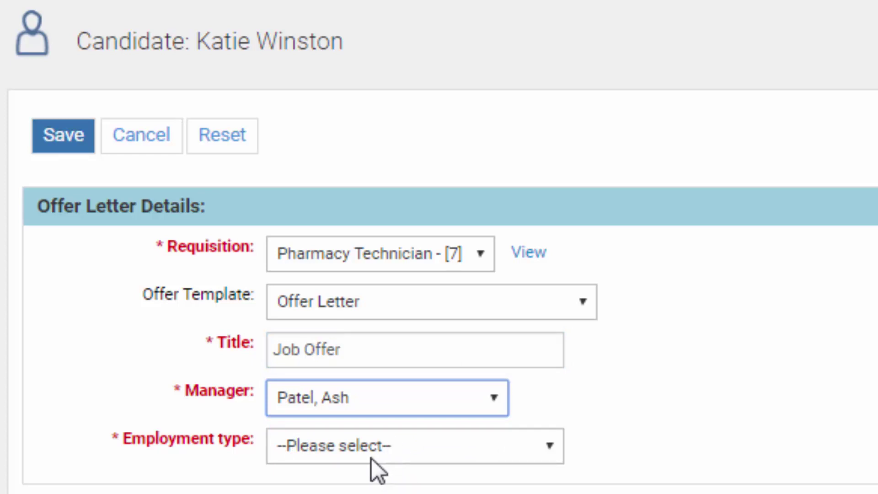
pyautogui.click(350, 446)
pyautogui.click(402, 490)
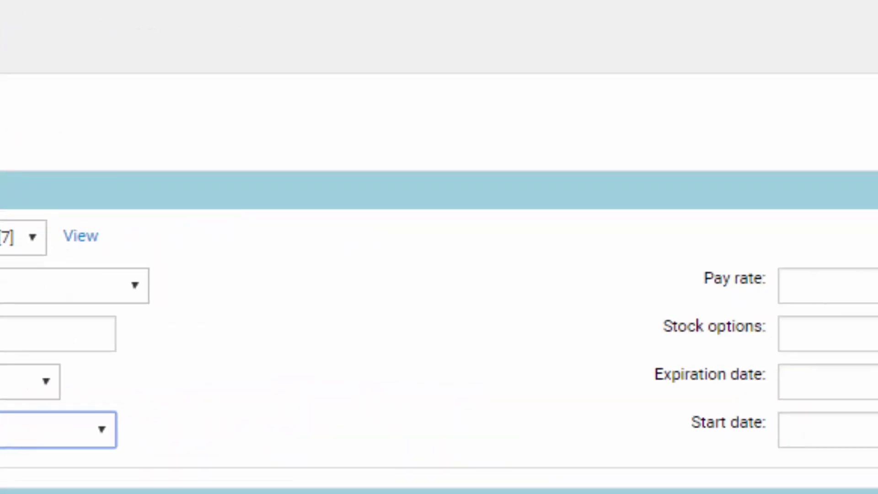
# - Set the offer's pay rate to 47, expiration date to 22/06/2018 and start date to 29 June 2018, leaving stock options blank
pyautogui.click(561, 282)
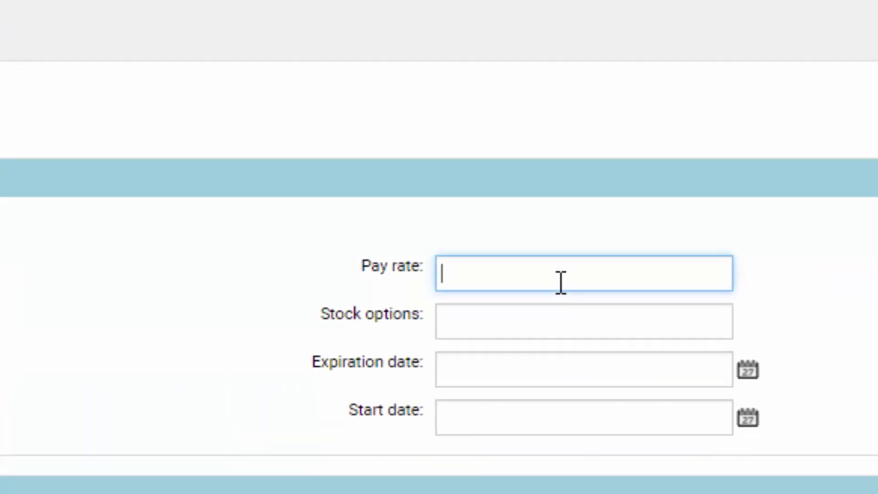
pyautogui.write('47')
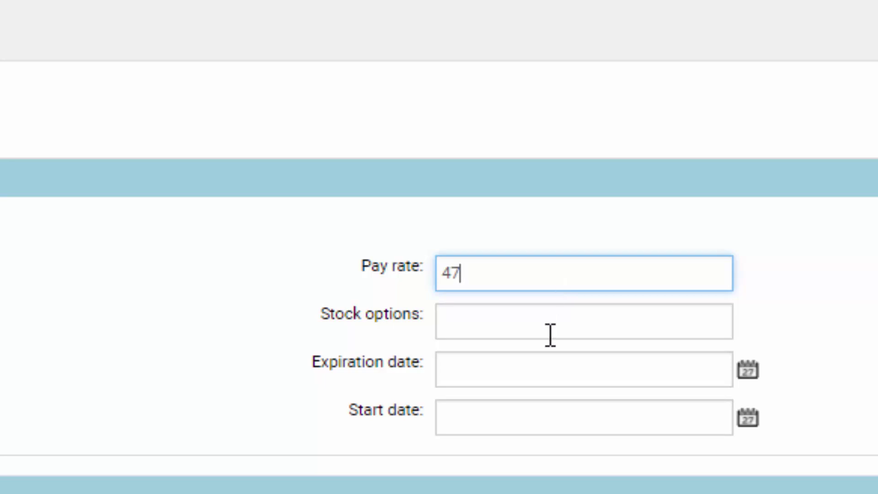
pyautogui.click(548, 330)
pyautogui.click(544, 366)
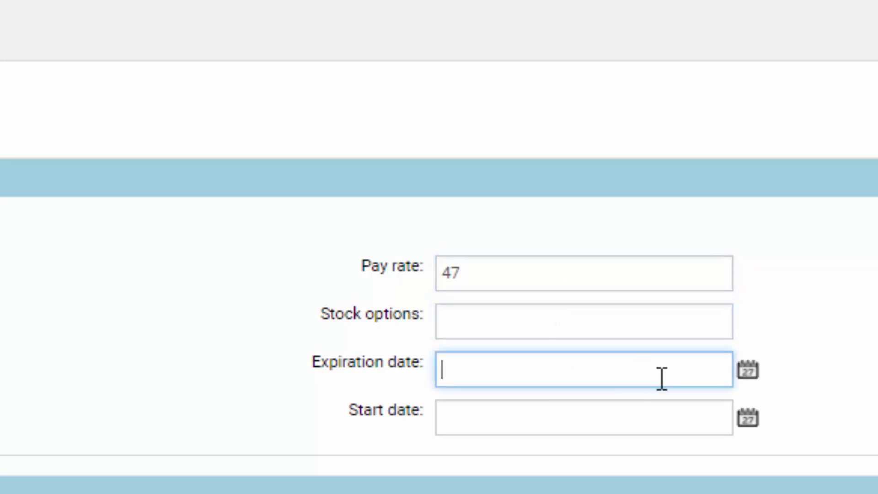
pyautogui.click(745, 376)
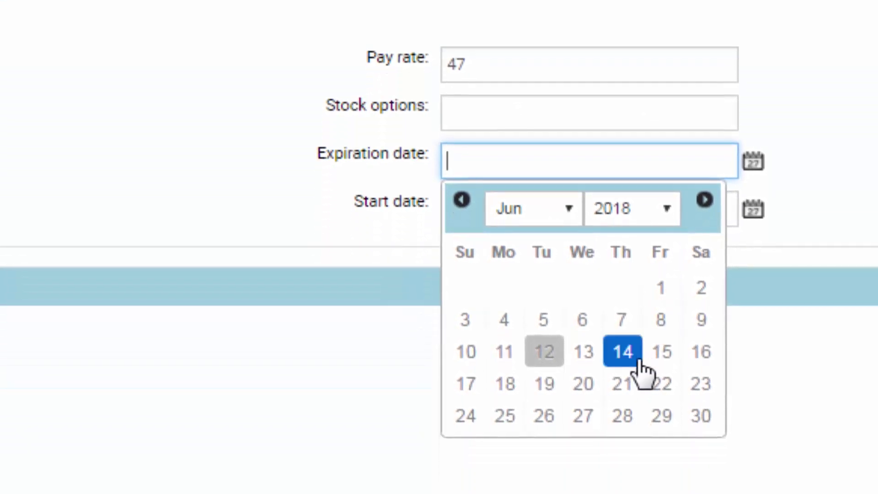
pyautogui.click(658, 373)
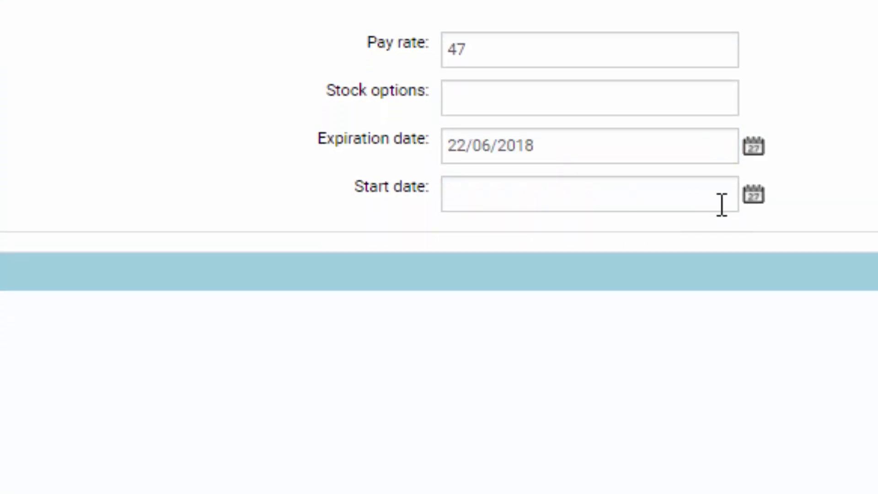
pyautogui.click(757, 194)
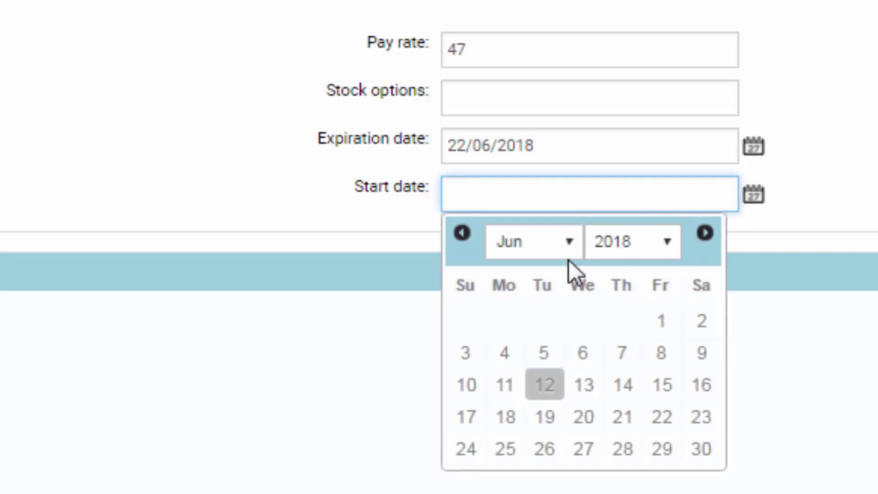
pyautogui.click(663, 450)
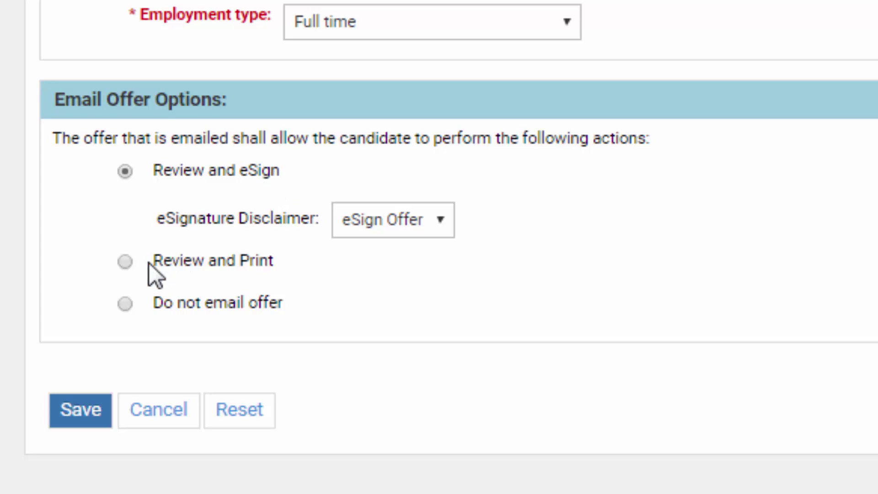
# - Look through the email offer options, keep Review and eSign with the eSign Offer disclaimer, and save the offer letter
pyautogui.click(126, 263)
pyautogui.click(125, 305)
pyautogui.click(125, 172)
pyautogui.click(81, 412)
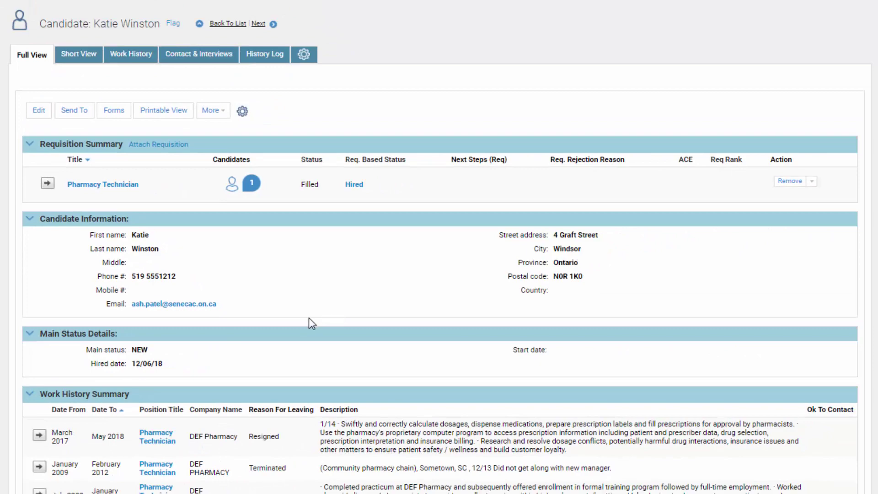
# - Record a new Meals expense of 120 against the Pharmacy Technician - [7] requisition in the candidate's record and save it
pyautogui.scroll(-10, 309, 317)
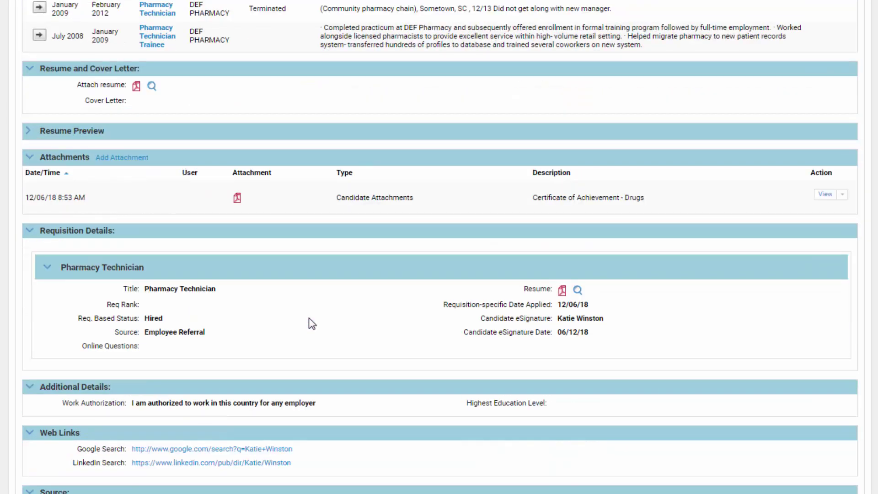
pyautogui.scroll(-7, 310, 320)
pyautogui.scroll(-20, 300, 322)
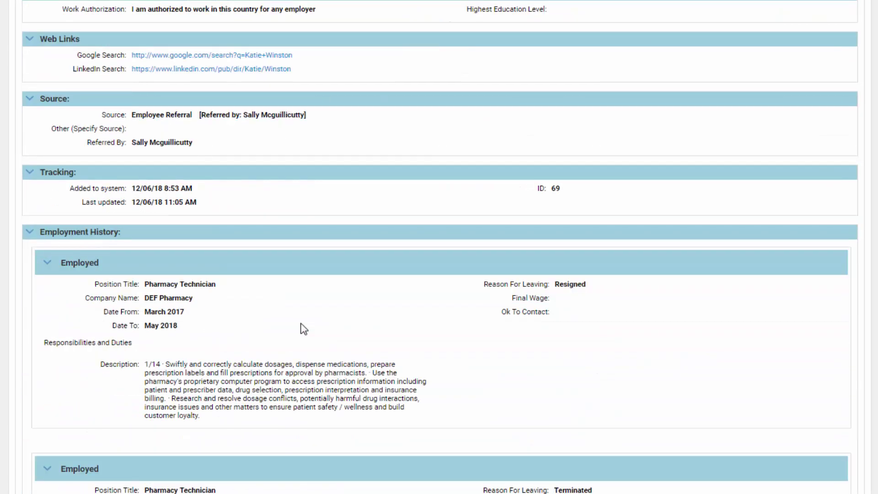
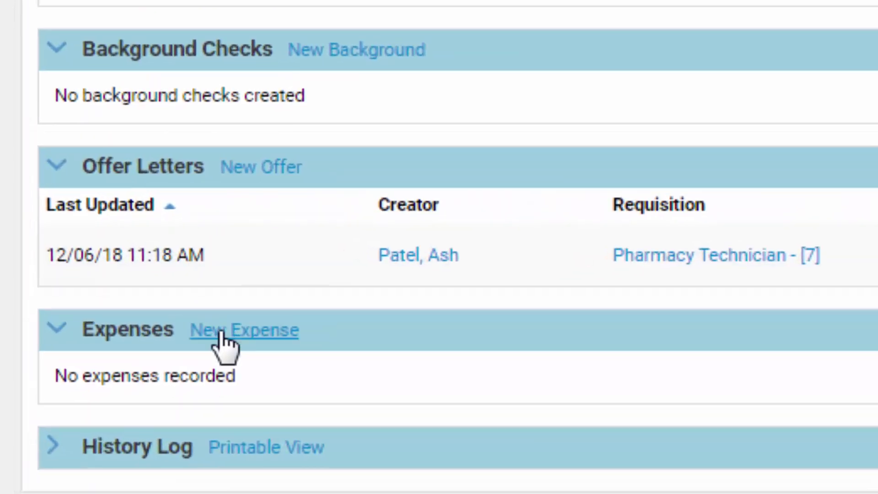
pyautogui.click(249, 331)
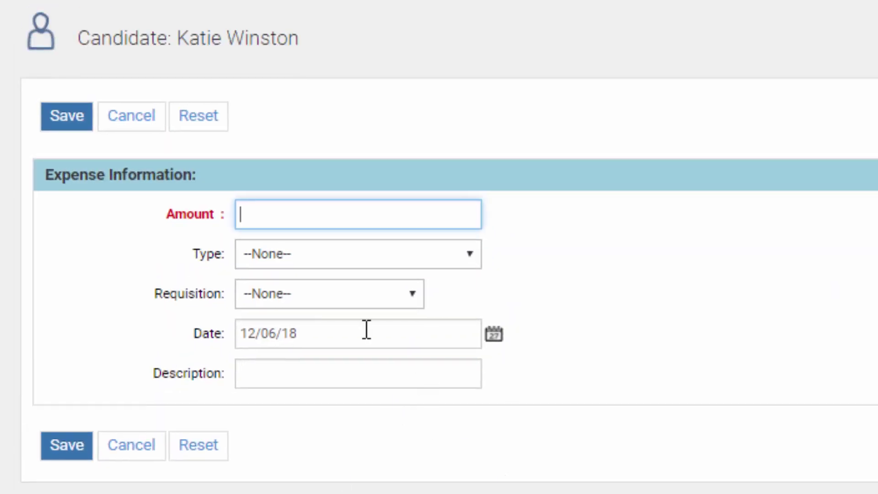
pyautogui.write('120')
pyautogui.click(457, 253)
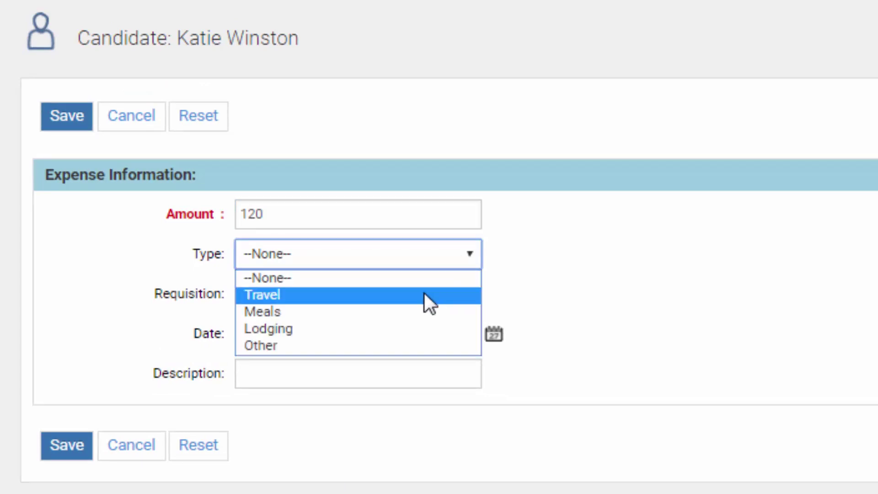
pyautogui.click(411, 308)
pyautogui.click(351, 296)
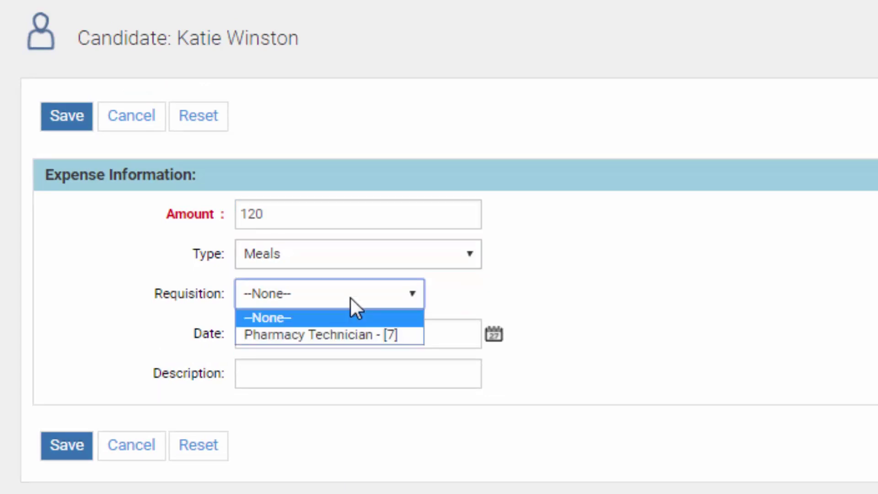
pyautogui.click(342, 336)
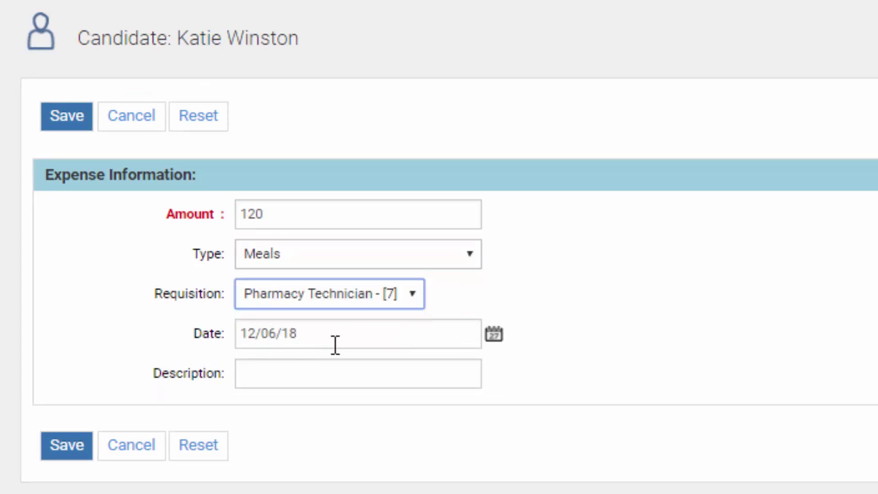
pyautogui.click(68, 451)
# - Check the offer letter, expense and contact log entries in the candidate's record, and open the Employees home page
pyautogui.scroll(-20, 439, 247)
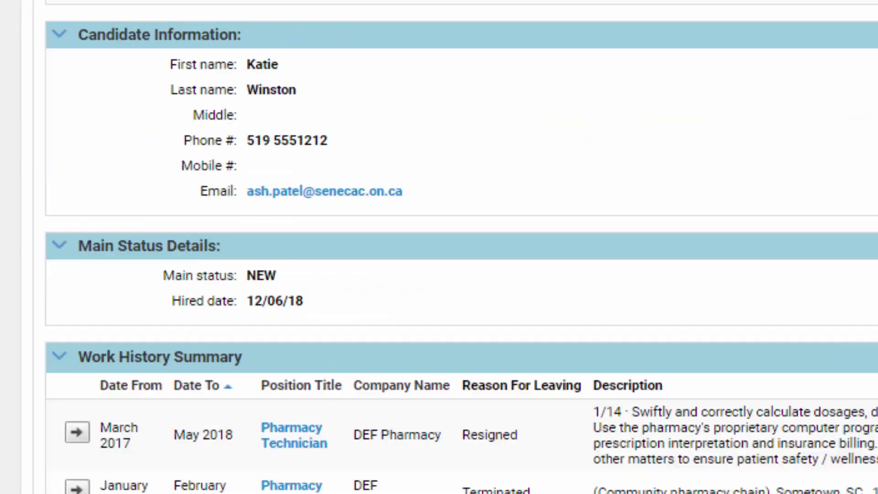
pyautogui.scroll(-20, 314, 455)
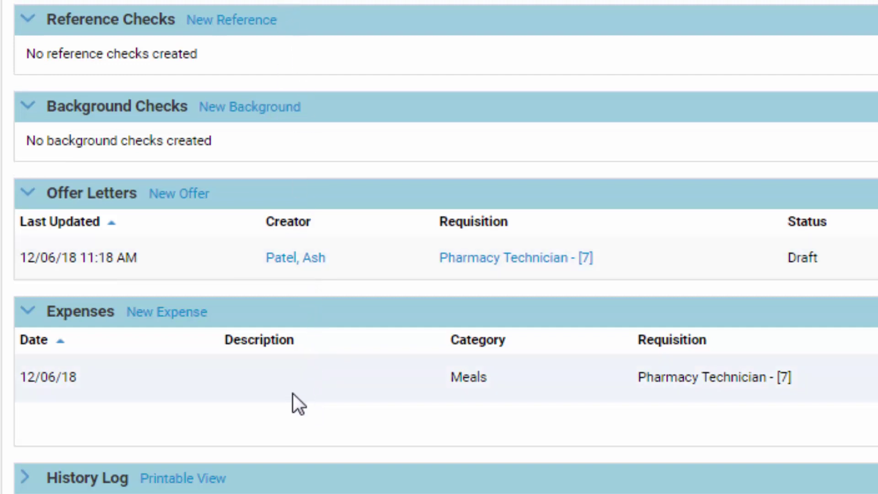
pyautogui.scroll(20, 292, 390)
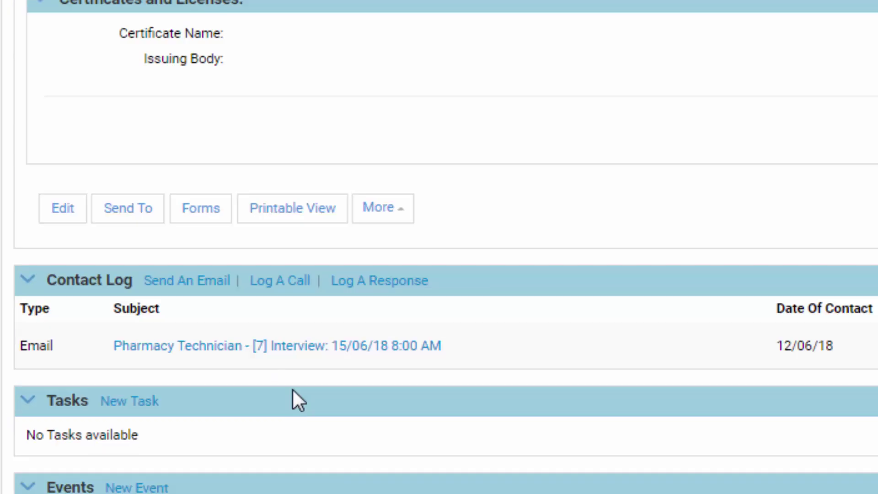
pyautogui.scroll(15, 292, 389)
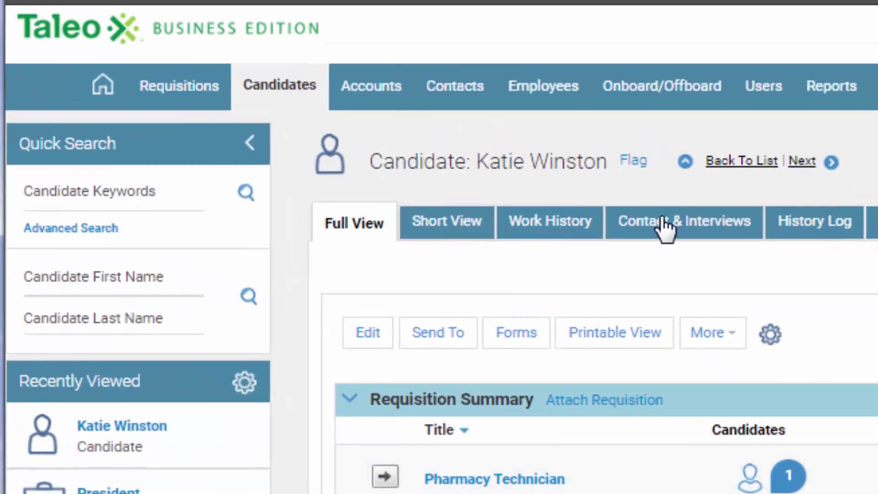
pyautogui.click(528, 96)
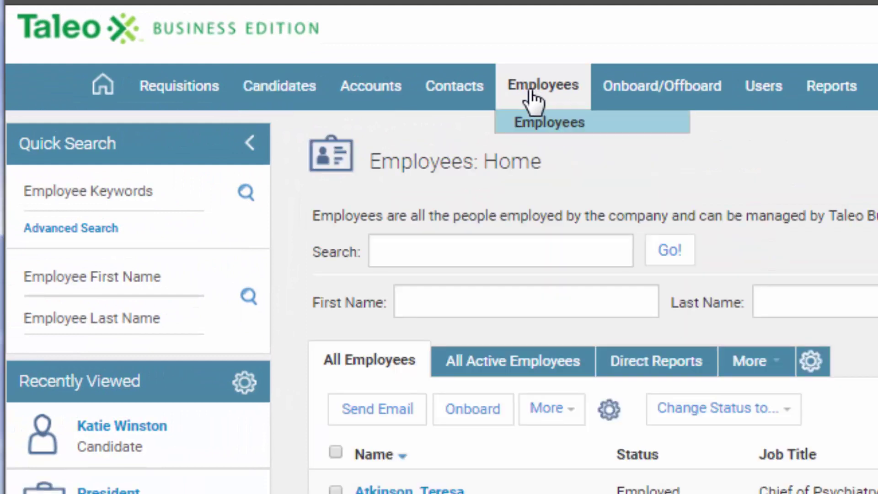
# - Change the main status of the top candidate in the All Candidates list to Hired and create an employee record from the candidate's data
pyautogui.click(449, 251)
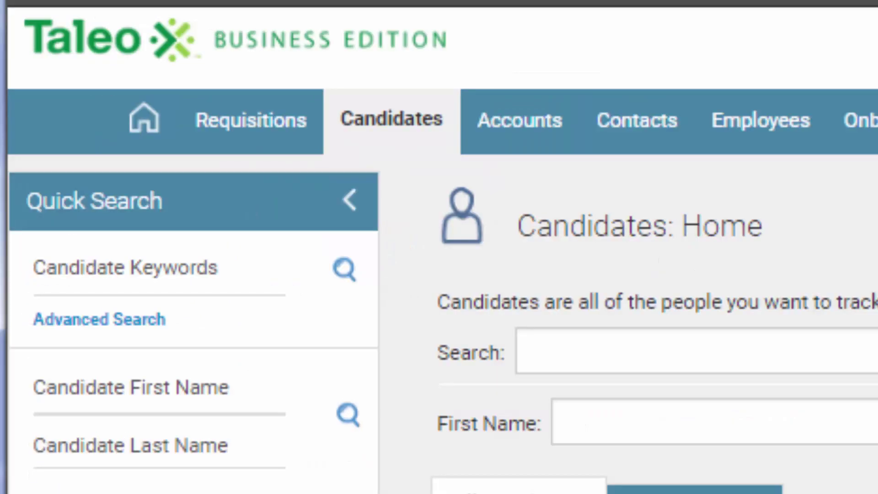
pyautogui.moveTo(410, 138)
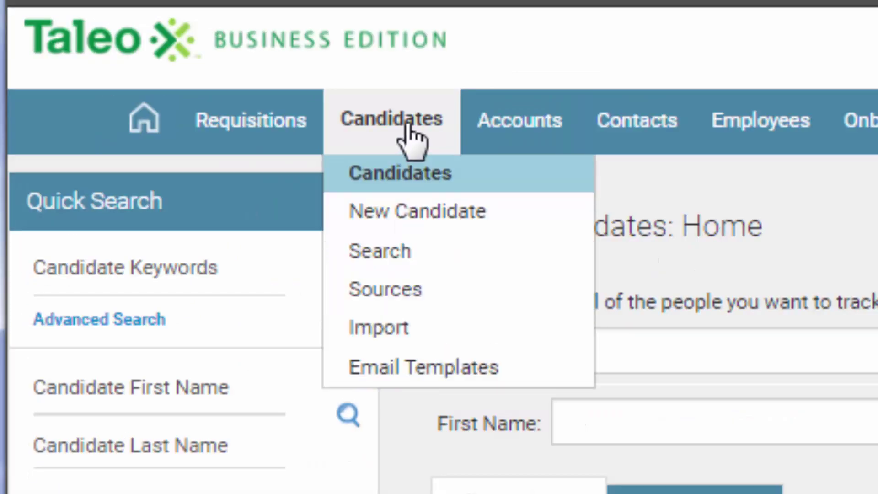
pyautogui.click(418, 185)
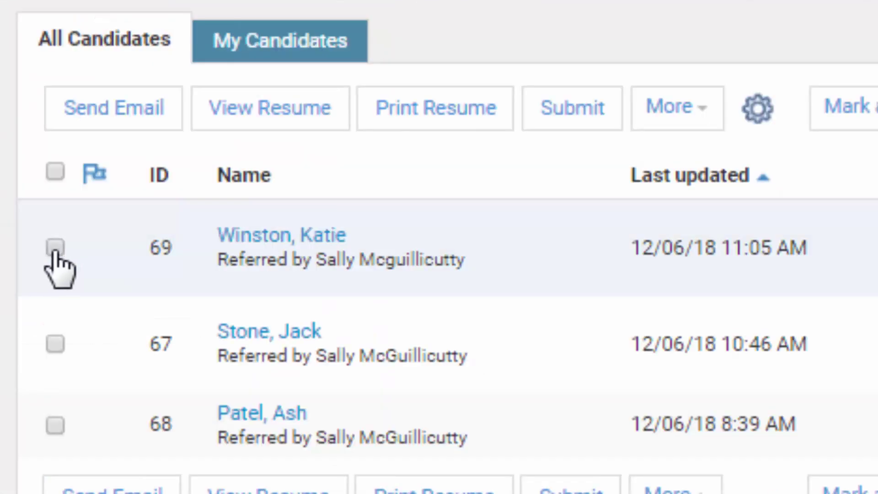
pyautogui.click(56, 249)
pyautogui.click(871, 80)
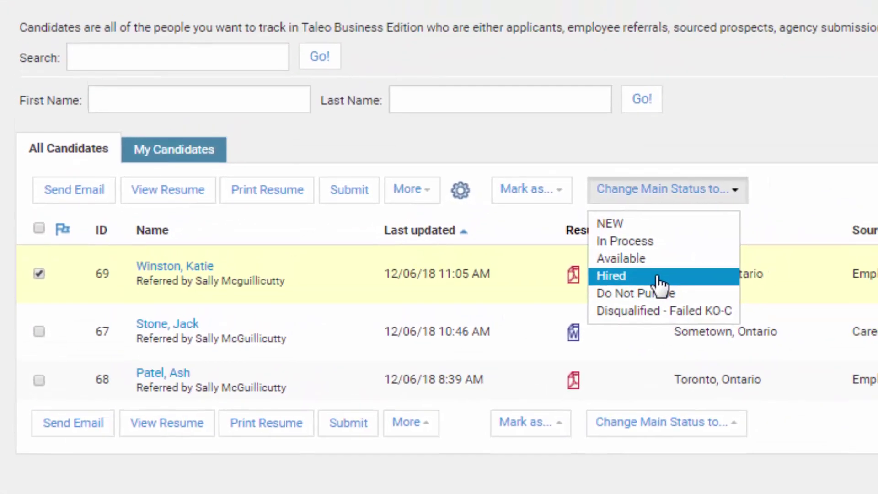
pyautogui.click(720, 208)
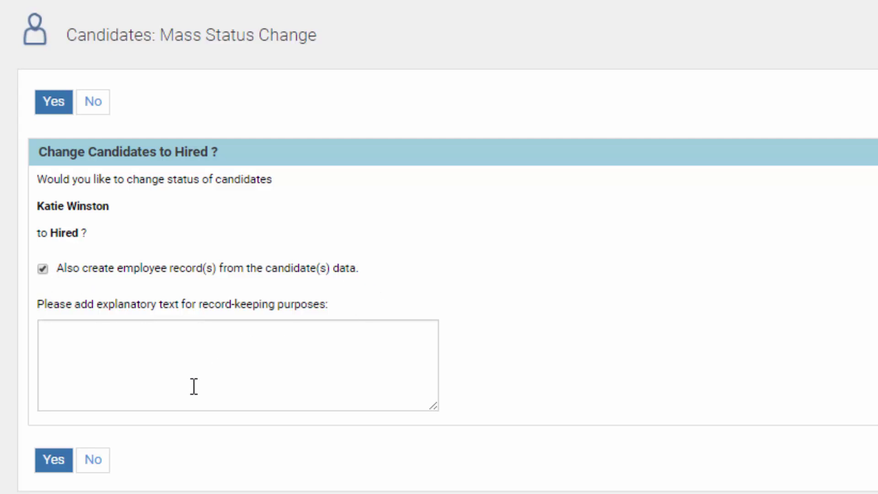
pyautogui.click(53, 460)
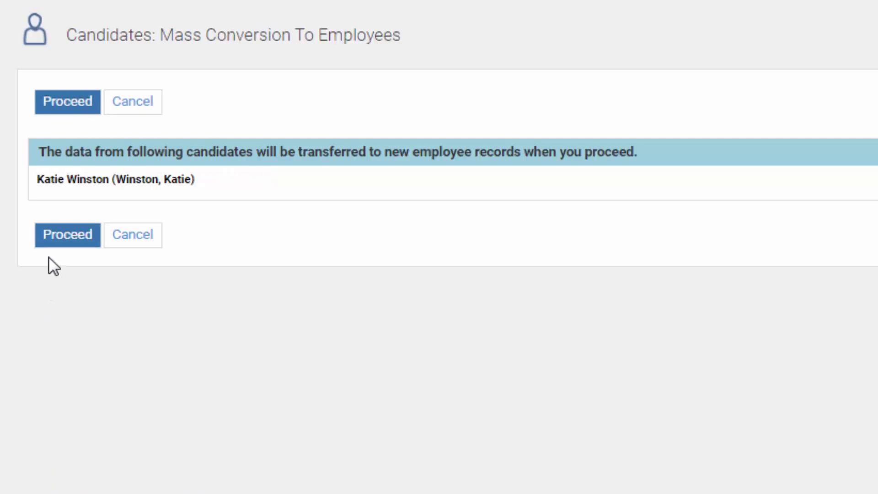
pyautogui.click(61, 240)
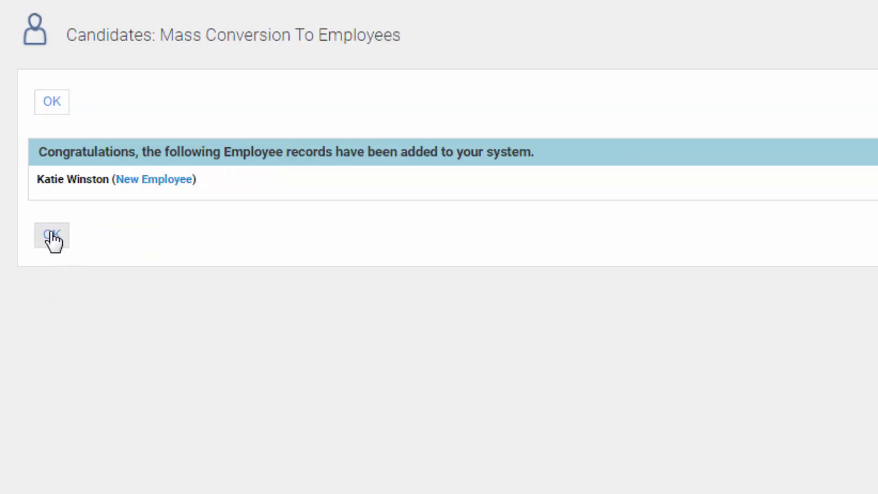
pyautogui.click(53, 238)
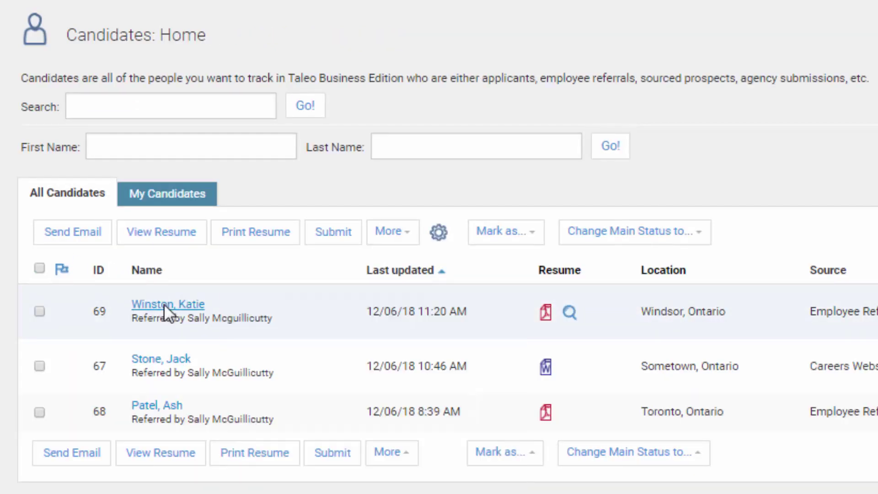
# - Check the hired candidate's record, and search Employees by that candidate's last name to open the new employee record
pyautogui.click(164, 303)
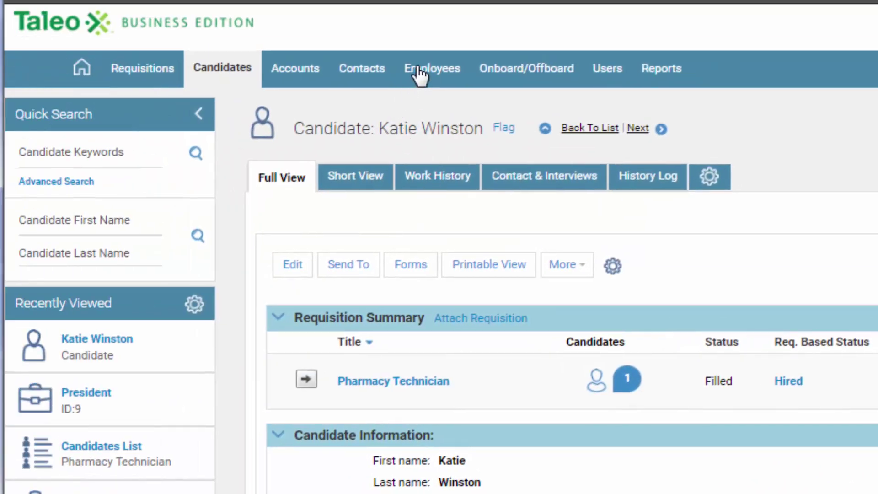
pyautogui.moveTo(145, 29)
pyautogui.click(434, 101)
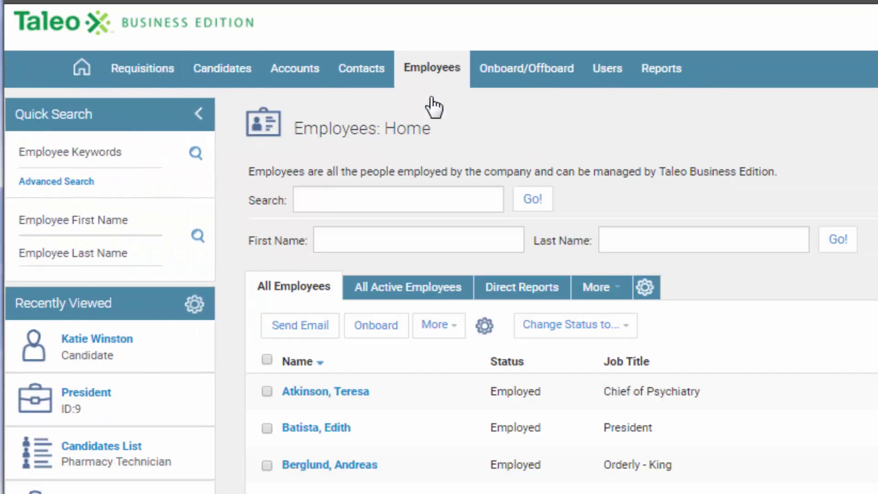
pyautogui.click(402, 206)
pyautogui.write('winston')
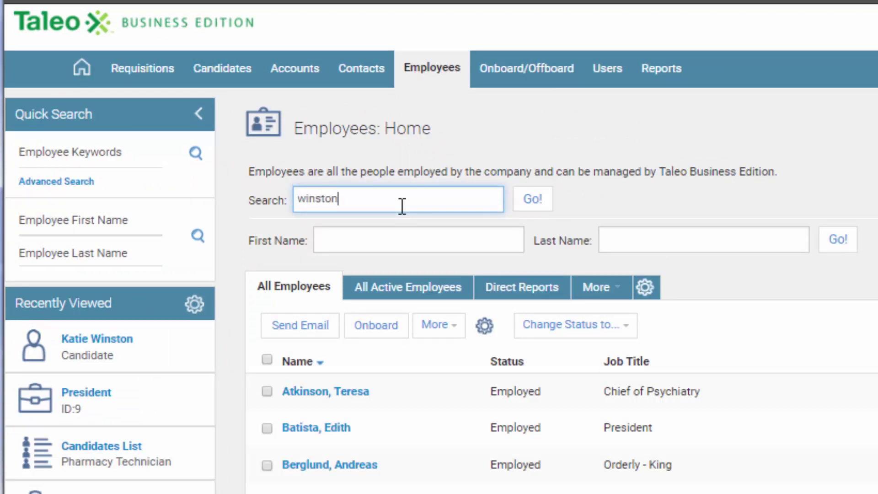
pyautogui.click(533, 199)
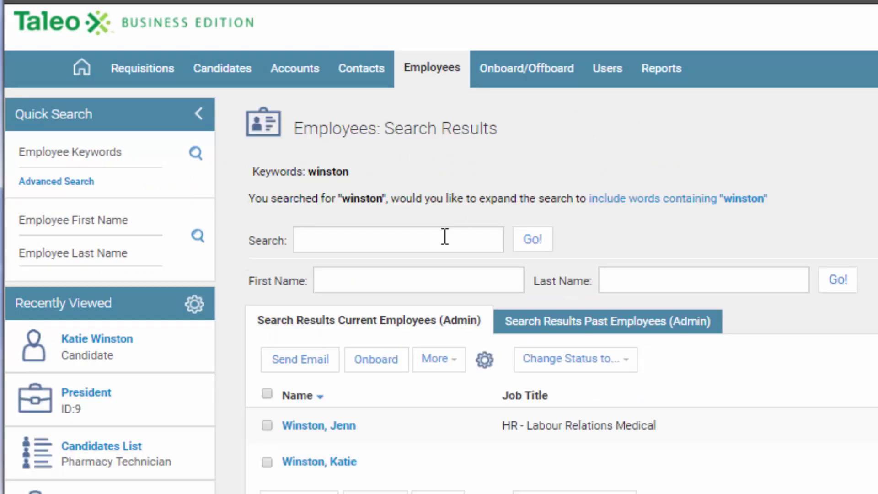
pyautogui.click(338, 463)
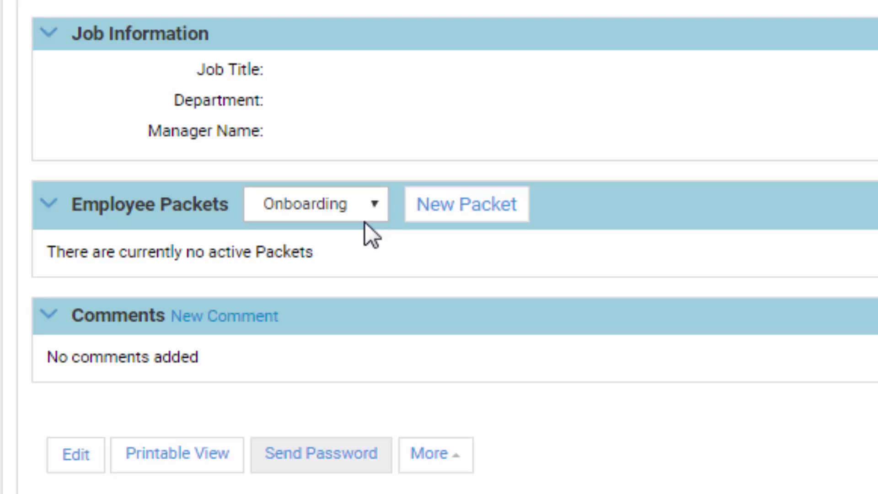
# - Start a new Onboarding packet from the employee's record and title it On Board - Pharmacy
pyautogui.click(379, 202)
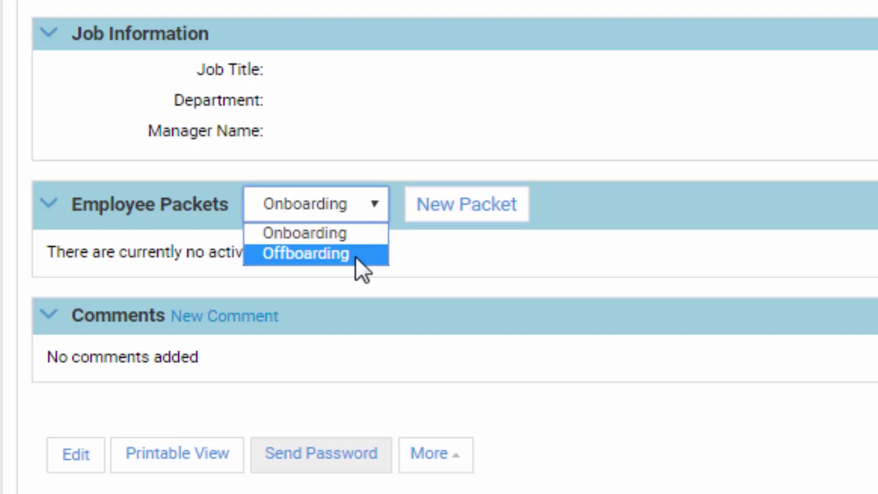
pyautogui.click(355, 236)
pyautogui.click(475, 223)
pyautogui.scroll(5, 421, 390)
pyautogui.click(279, 227)
pyautogui.write('On Board - Pharmacy')
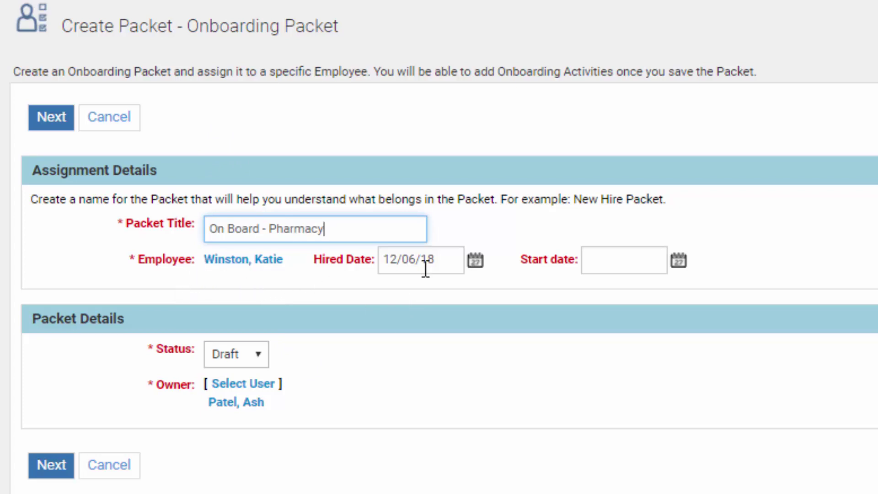
# - Set the packet's hired date to 22/06/18, start date to 29/06/18 and status to Active, and continue to assigning activities
pyautogui.click(440, 262)
pyautogui.click(474, 262)
pyautogui.click(543, 424)
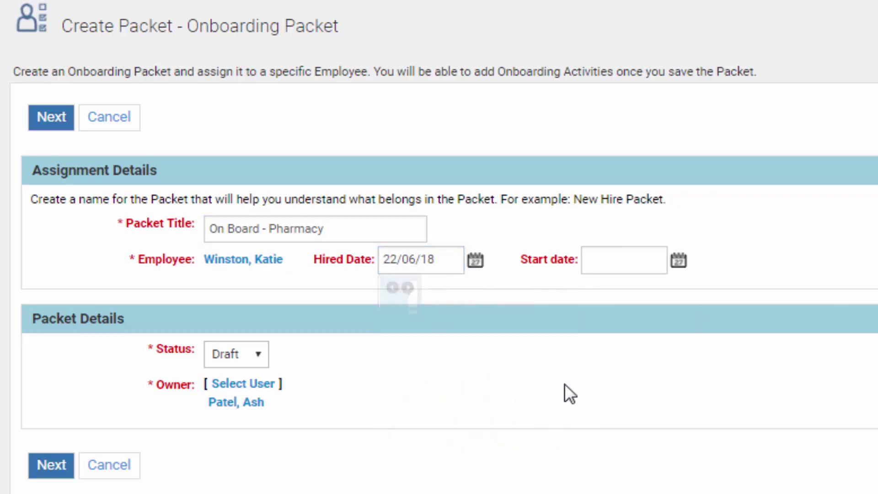
pyautogui.click(678, 260)
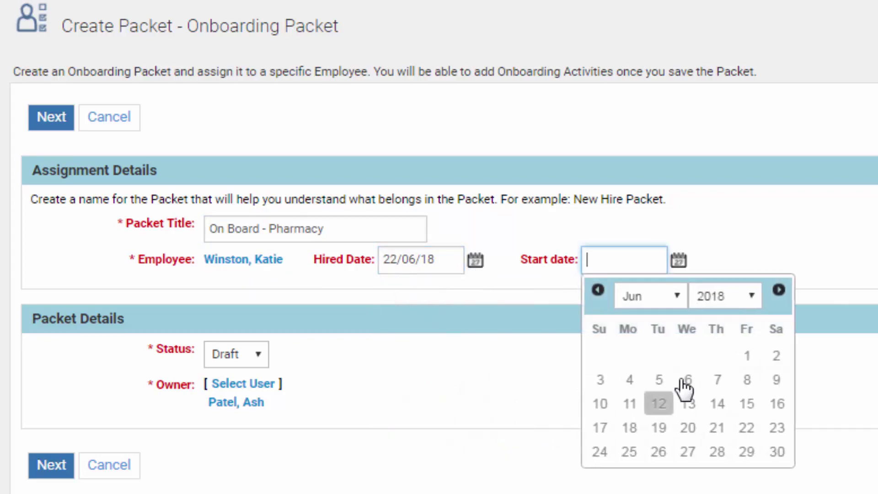
pyautogui.click(748, 451)
pyautogui.click(255, 356)
pyautogui.click(249, 388)
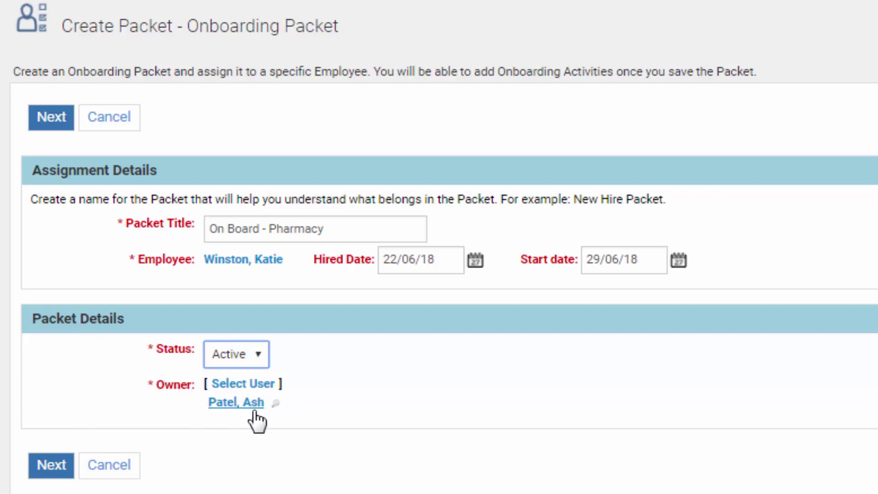
pyautogui.click(57, 467)
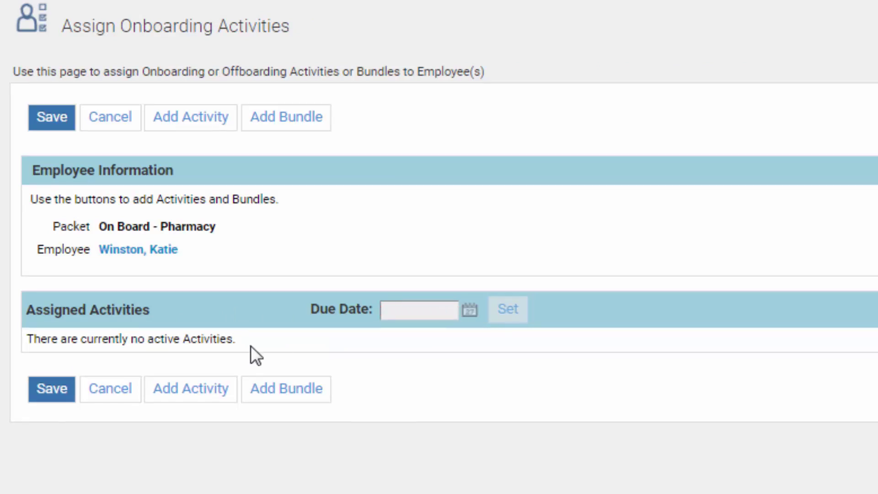
# - Add the TD1-Payroll activity with a due date of 29/06/18, save the packet and view it from the employee's record
pyautogui.click(213, 394)
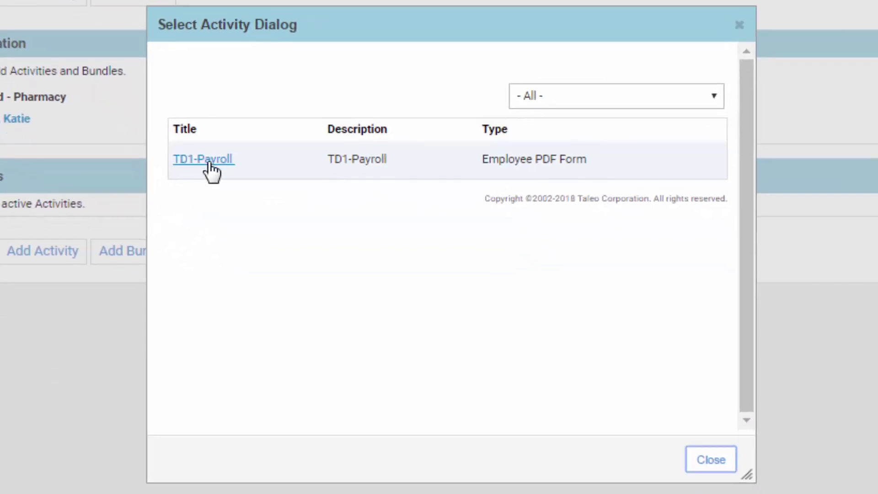
pyautogui.click(209, 160)
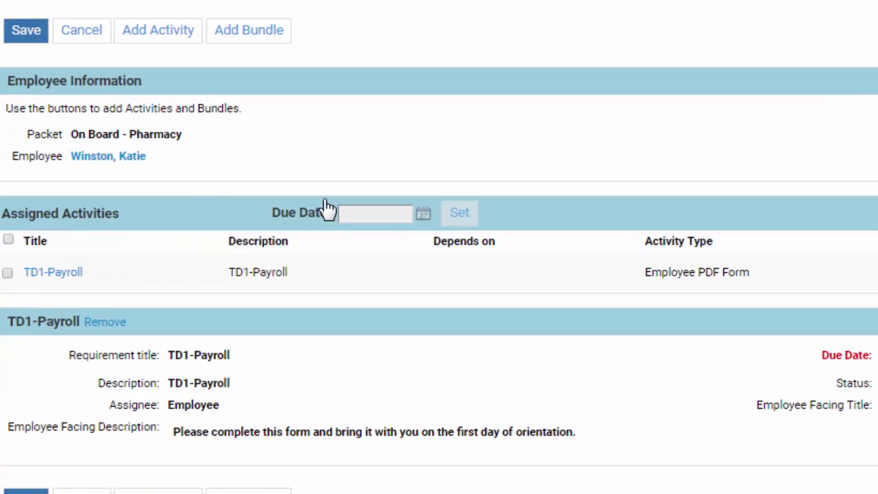
pyautogui.click(873, 348)
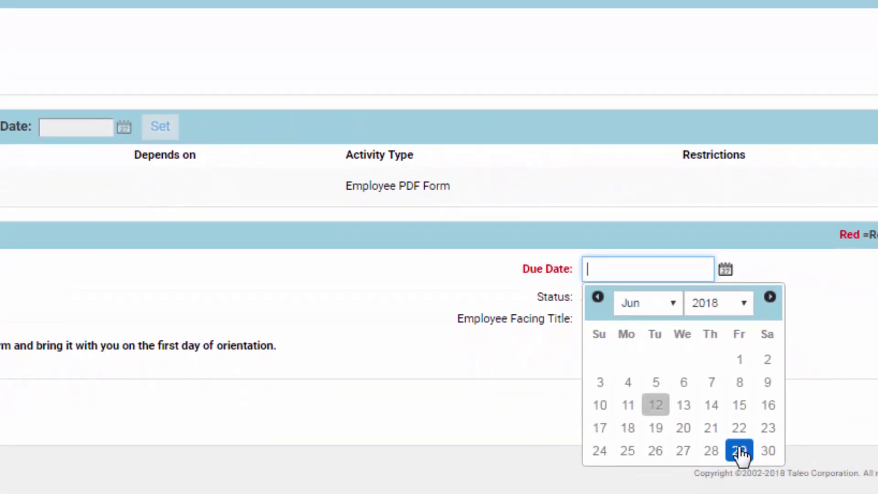
pyautogui.click(740, 451)
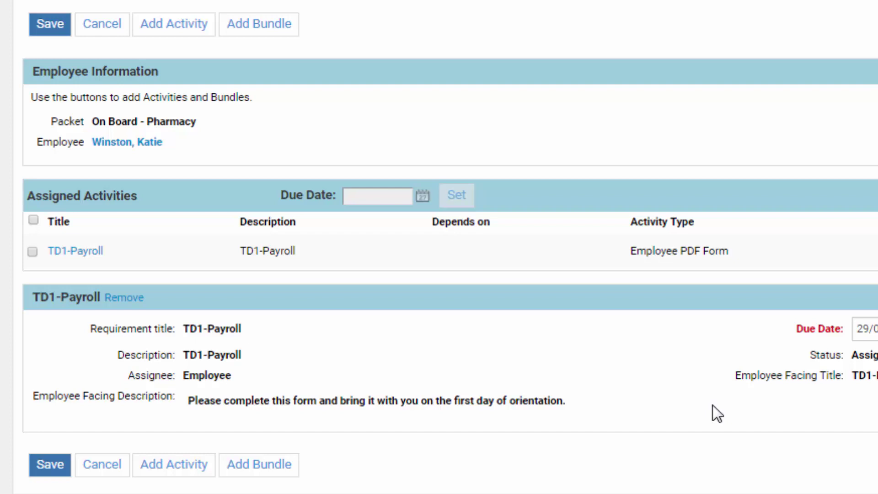
pyautogui.click(49, 464)
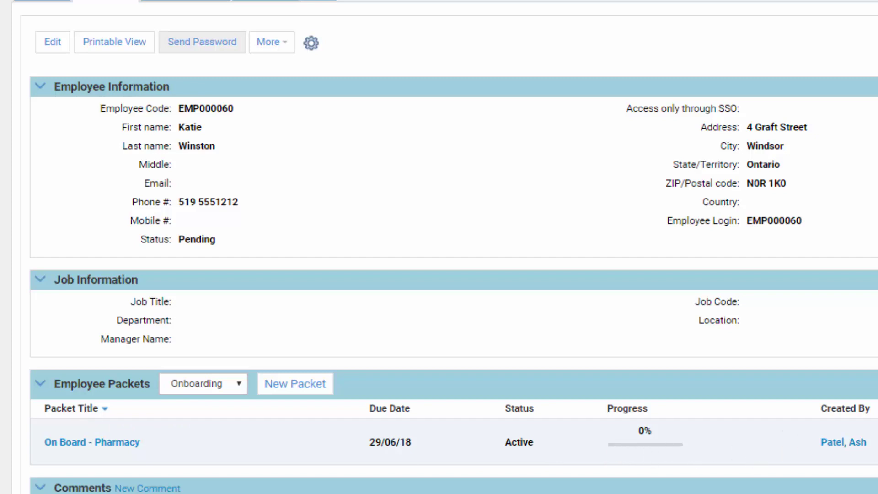
pyautogui.click(877, 438)
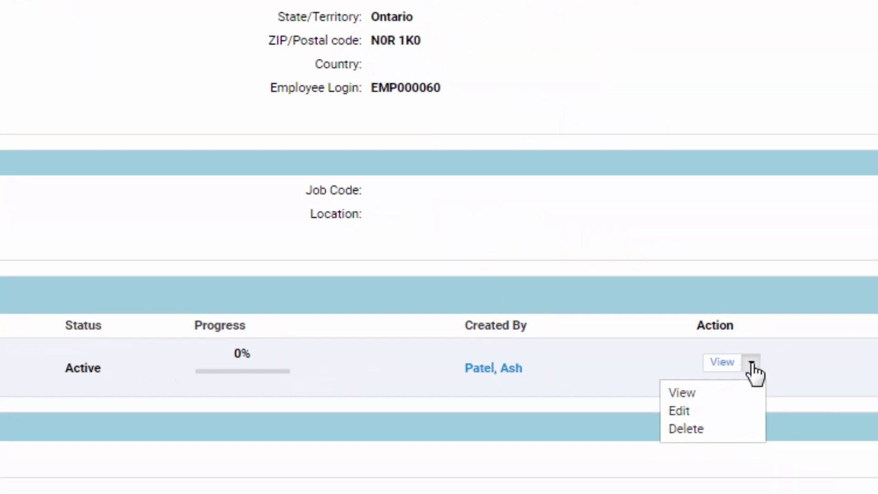
pyautogui.click(684, 400)
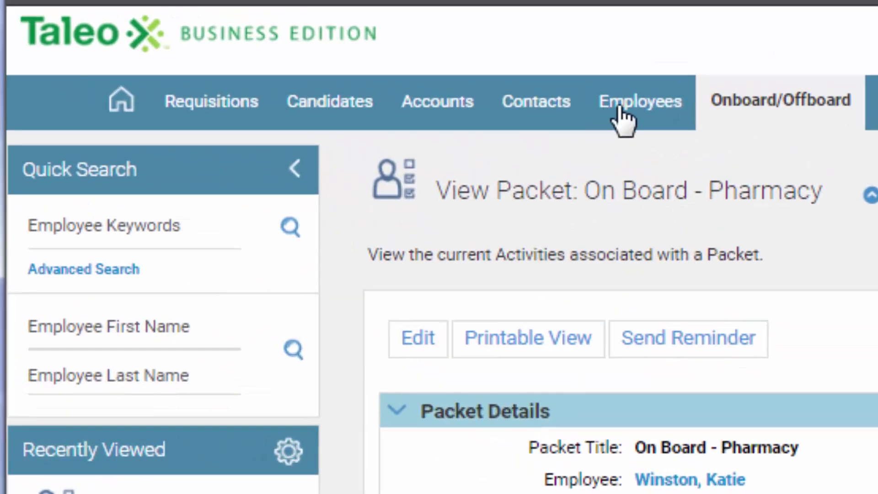
# - Examine the company Org Chart, focus it on the Director - HR, and open the vacant HR - HRIMS Co-ordinator record
pyautogui.click(642, 105)
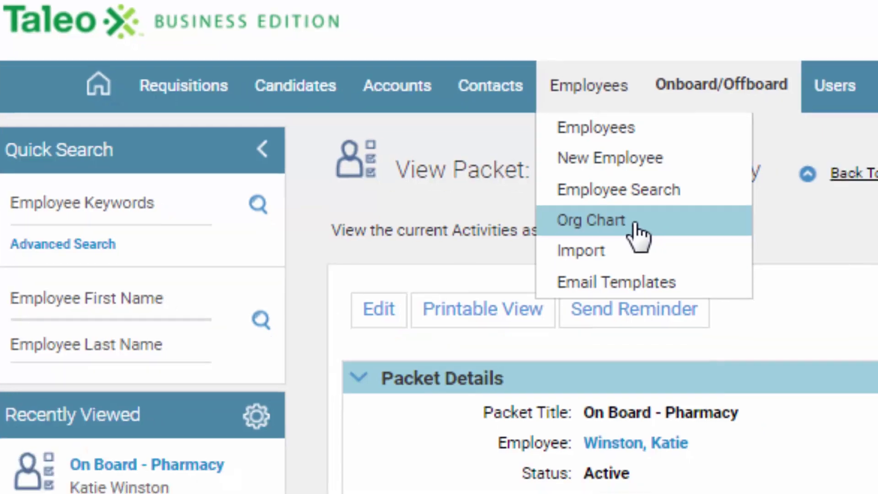
pyautogui.click(689, 249)
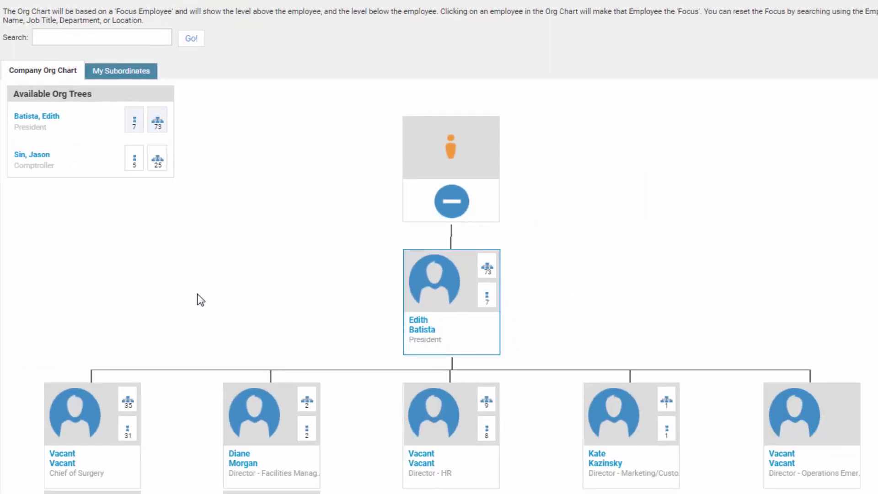
pyautogui.scroll(-3, 197, 299)
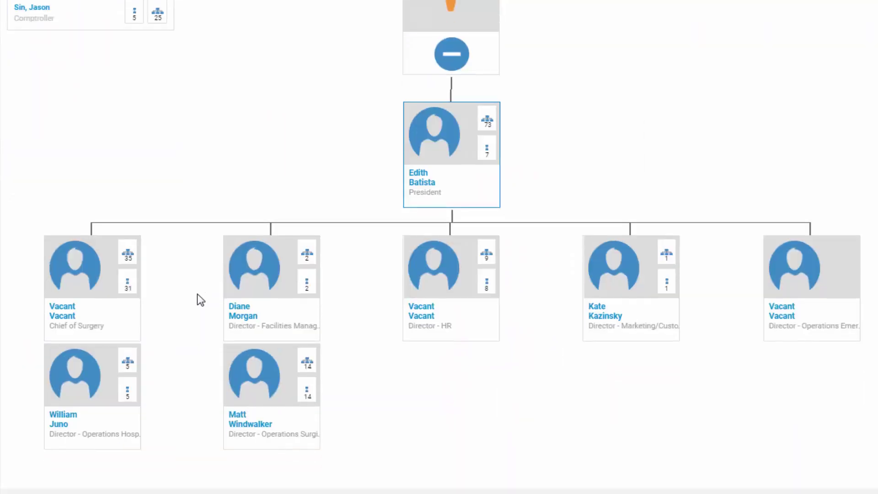
pyautogui.scroll(3, 197, 299)
pyautogui.scroll(-2, 198, 295)
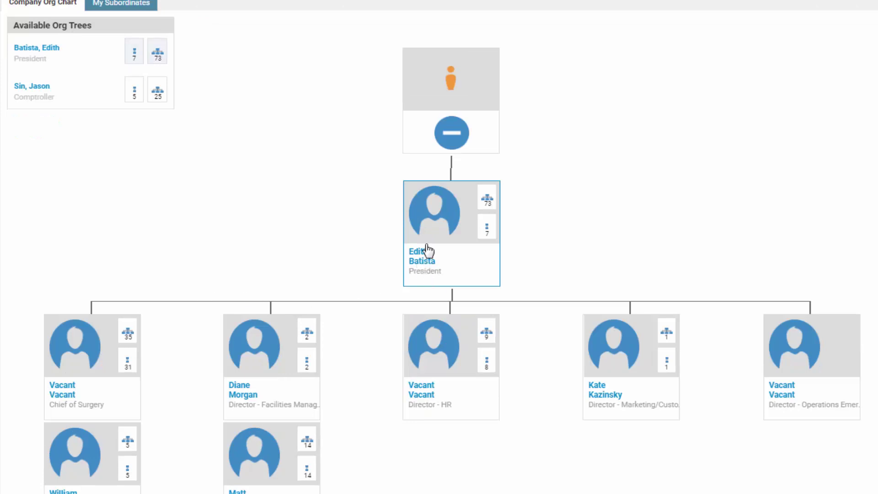
pyautogui.scroll(-2, 502, 407)
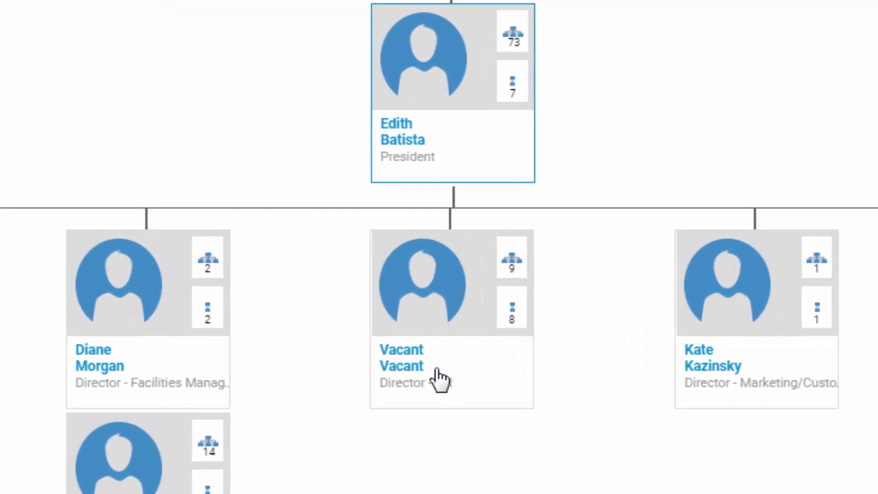
pyautogui.click(514, 263)
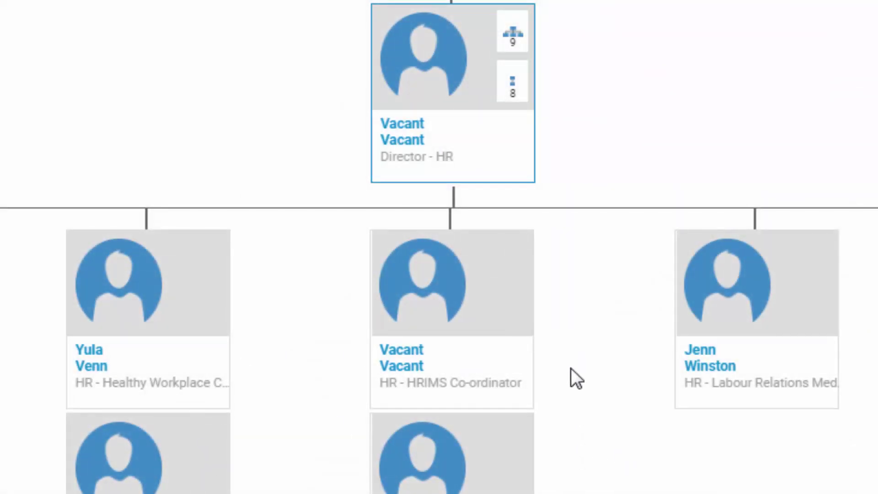
pyautogui.click(400, 360)
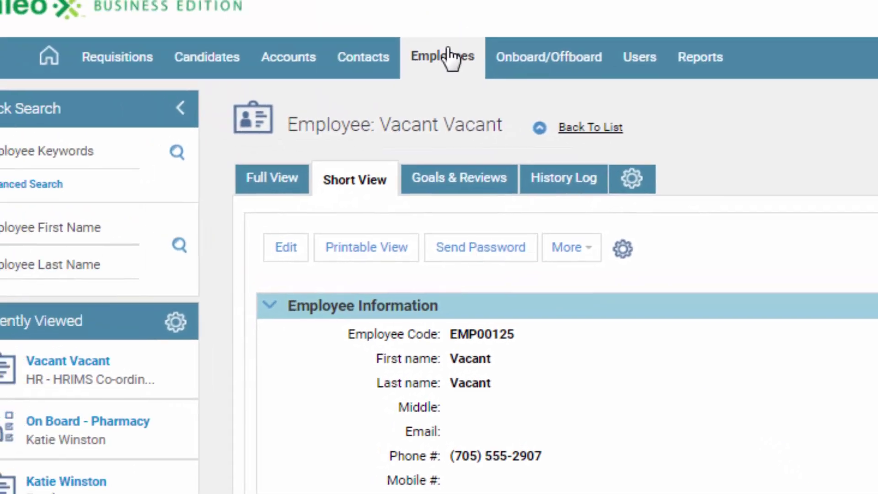
# - Return to the Employees home page, search by the new hire's last name and reopen the new hire's employee record
pyautogui.moveTo(490, 90)
pyautogui.click(496, 112)
pyautogui.click(494, 229)
pyautogui.write('winston')
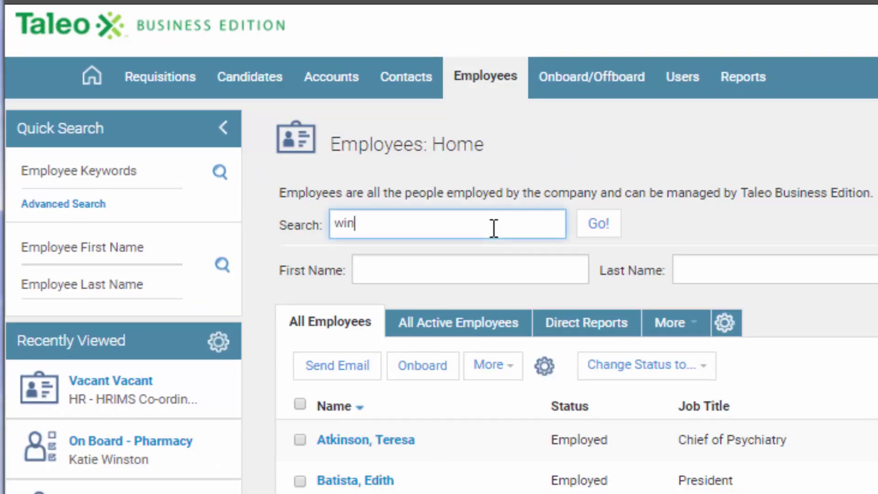
pyautogui.press('Return')
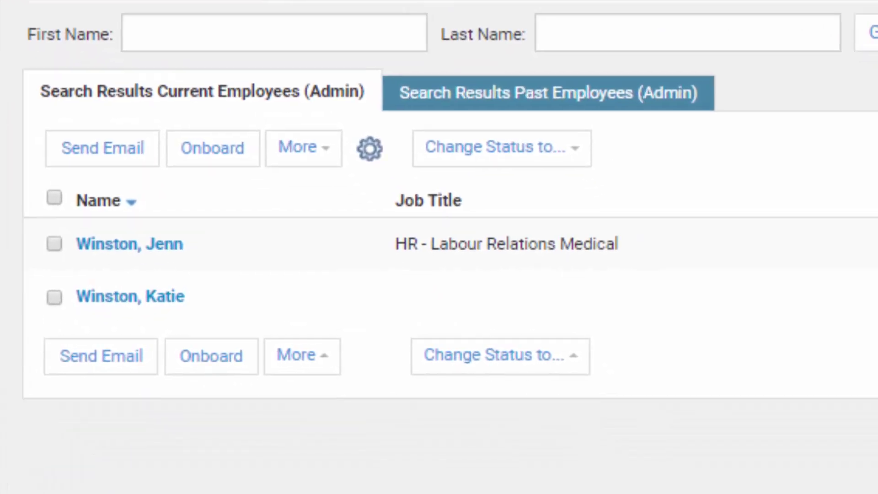
pyautogui.click(279, 419)
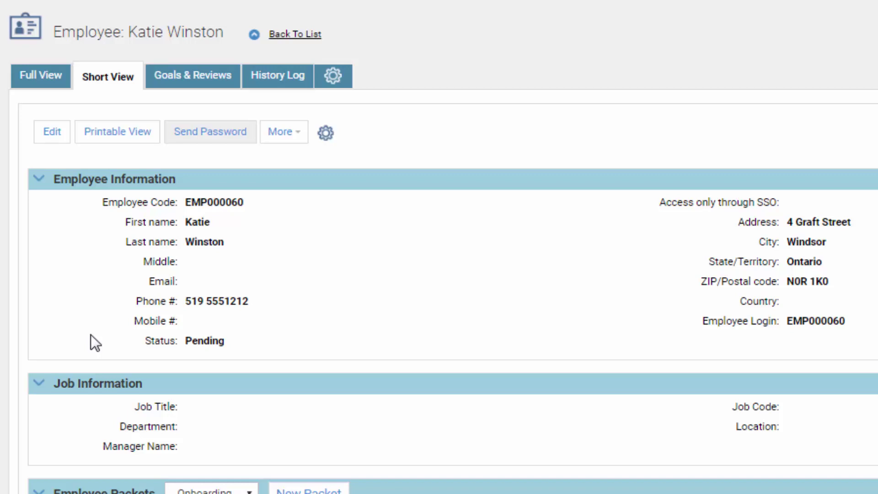
# - Look through the employee record's Goals & Reviews, History Log and Full View
pyautogui.click(187, 80)
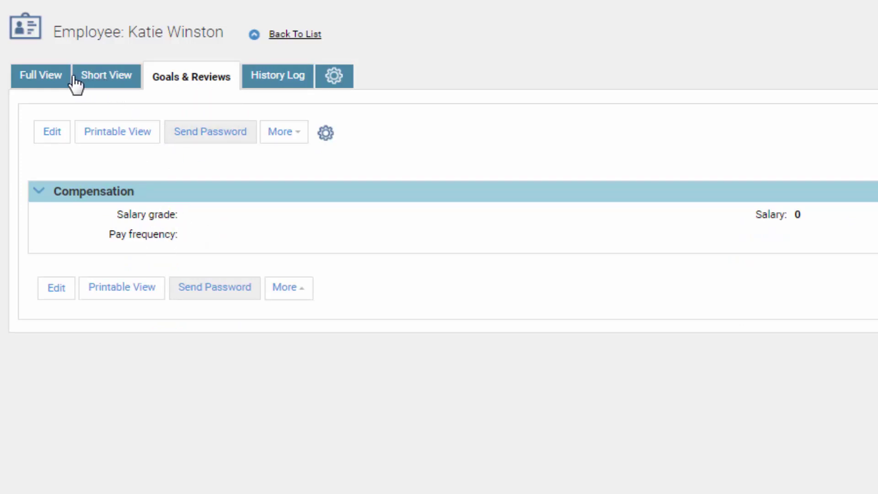
pyautogui.click(57, 84)
pyautogui.click(283, 75)
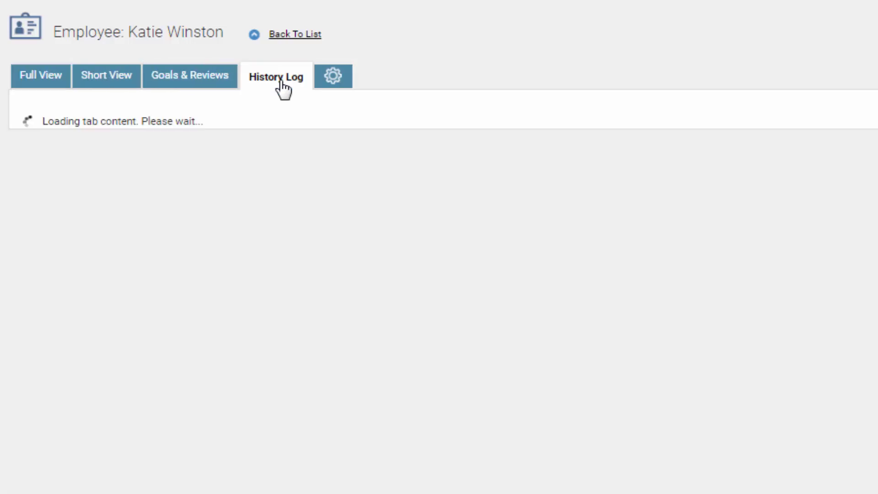
pyautogui.click(53, 84)
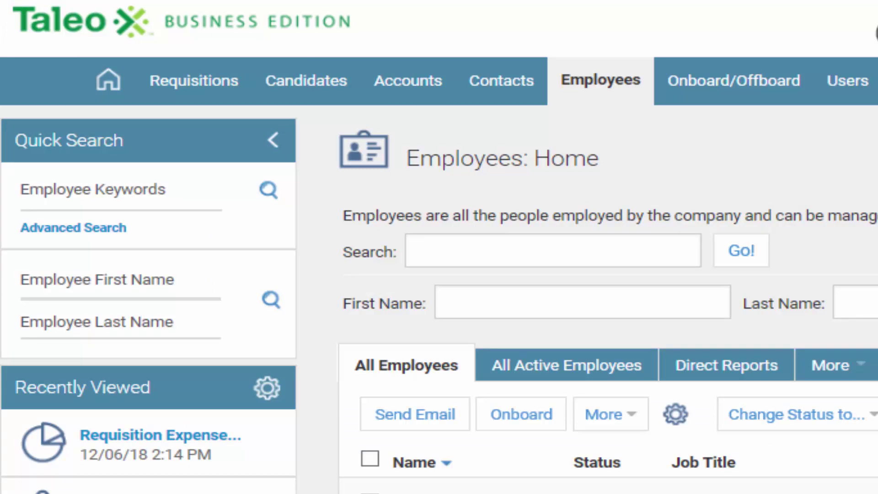
# - Open the Onboarding packet list, preview the employee's summary card from the Navigate Site row and close it
pyautogui.moveTo(745, 88)
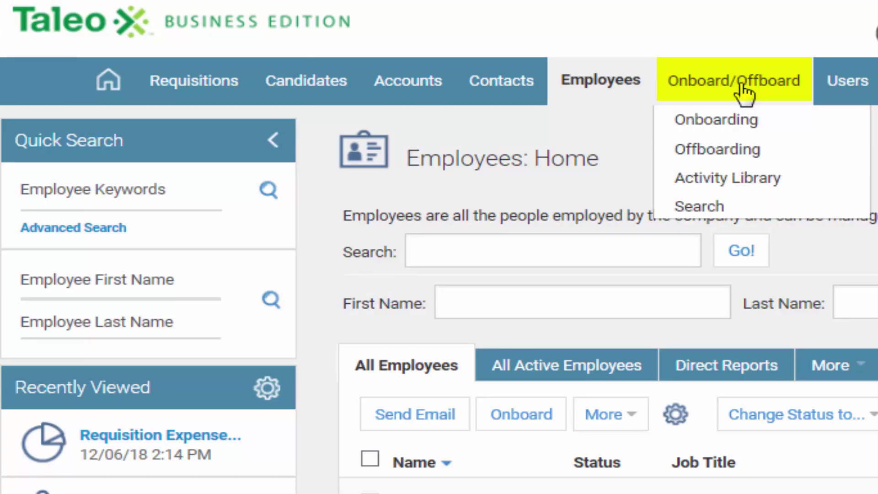
pyautogui.click(733, 123)
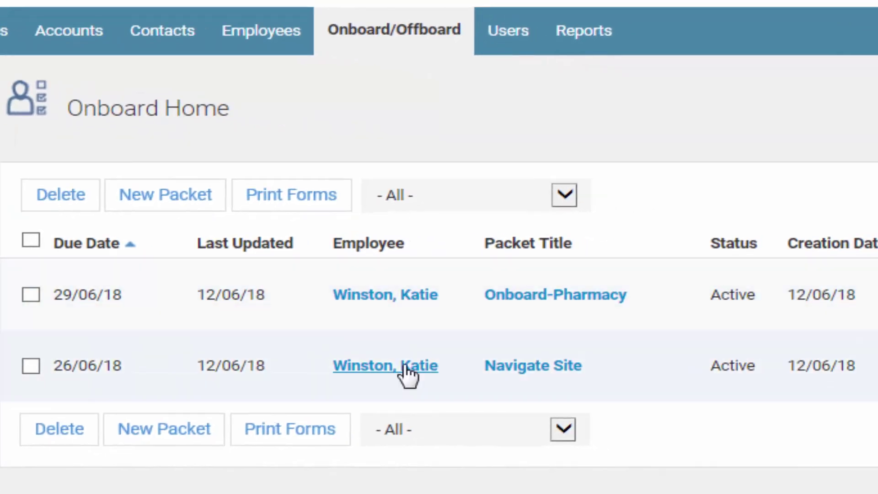
pyautogui.moveTo(577, 398)
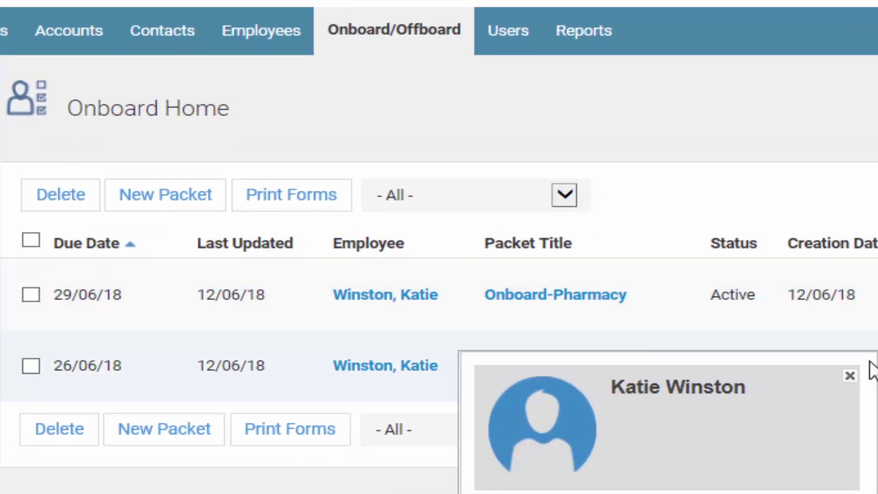
pyautogui.click(850, 376)
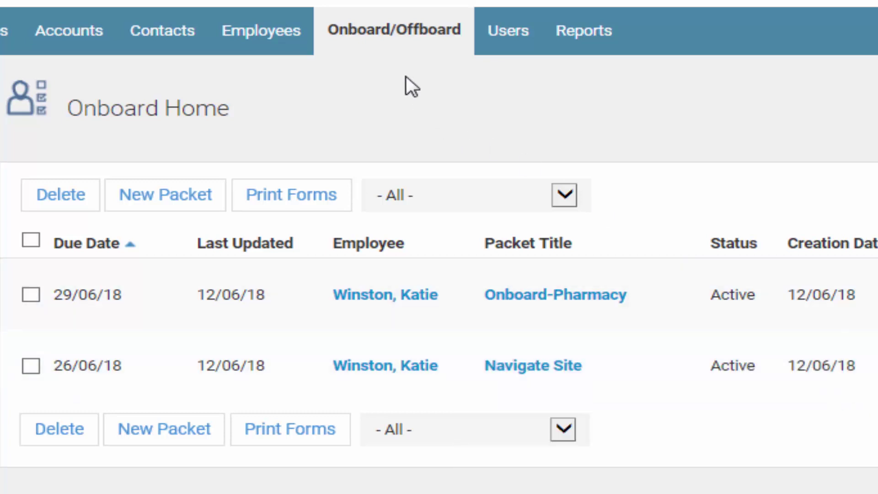
# - Open the onboarding Activity Library and start a new onboarding activity template
pyautogui.click(395, 43)
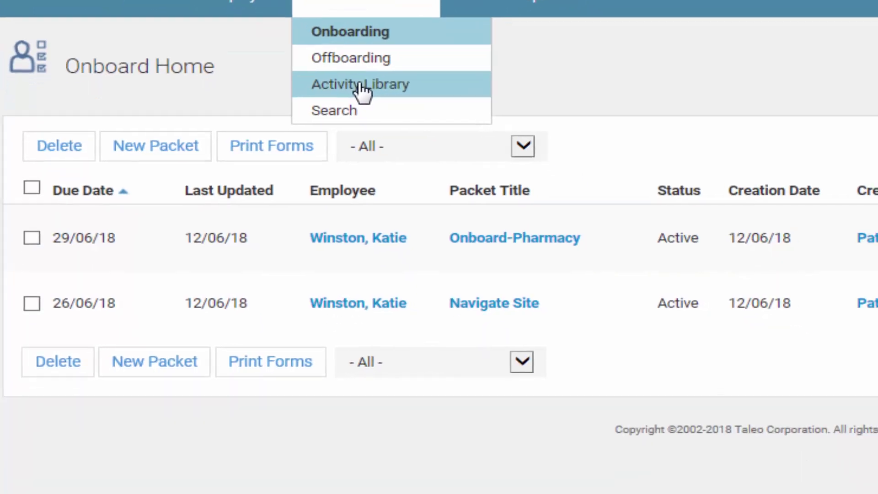
pyautogui.click(388, 131)
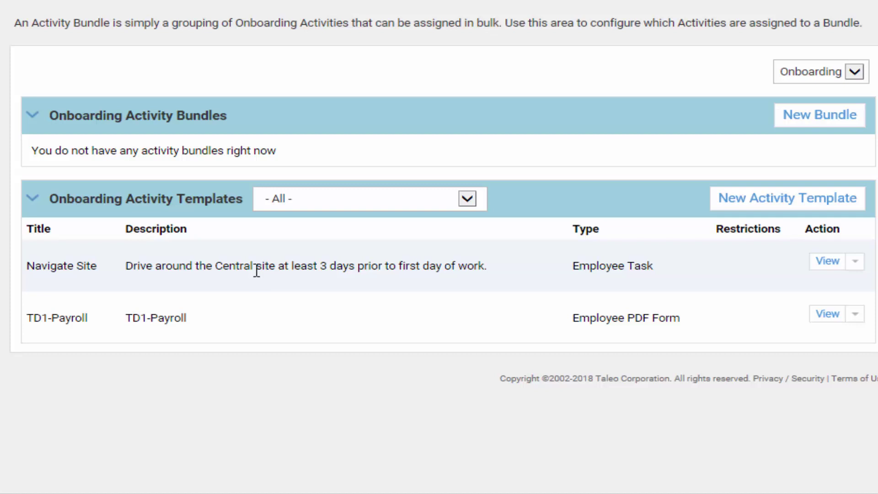
pyautogui.click(761, 201)
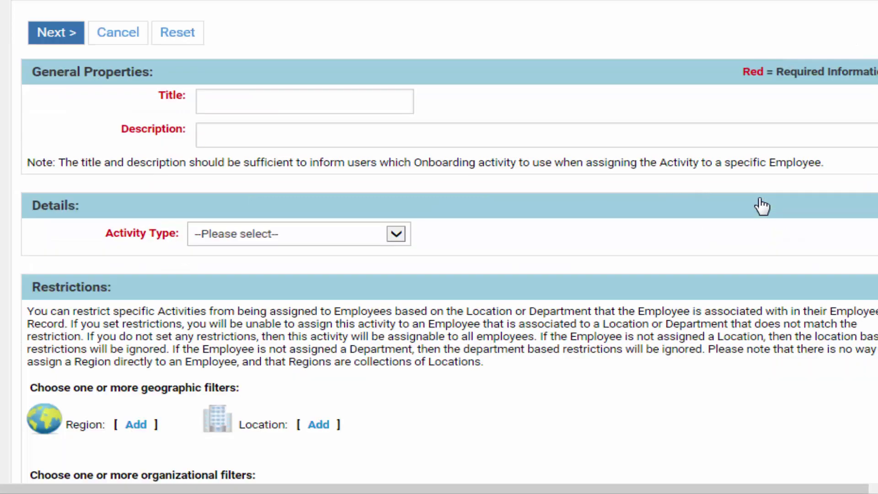
# - Title the activity template "Visit Nearby Store" and describe it as "Do a competitive visit."
pyautogui.click(273, 104)
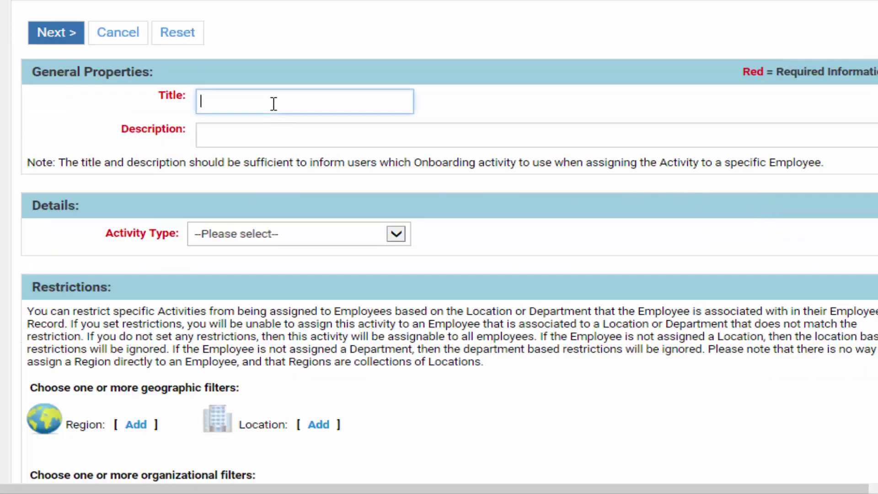
pyautogui.write('V')
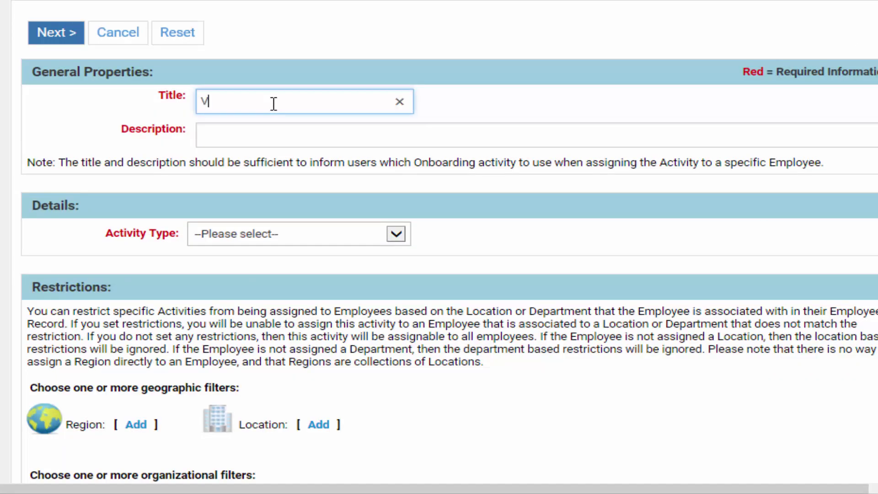
pyautogui.write('isit Nearby ')
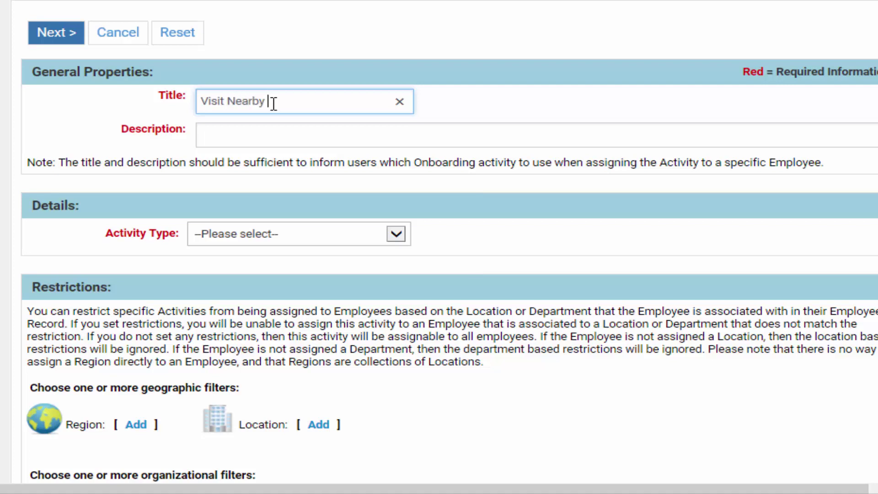
pyautogui.write('Store')
pyautogui.press('Tab')
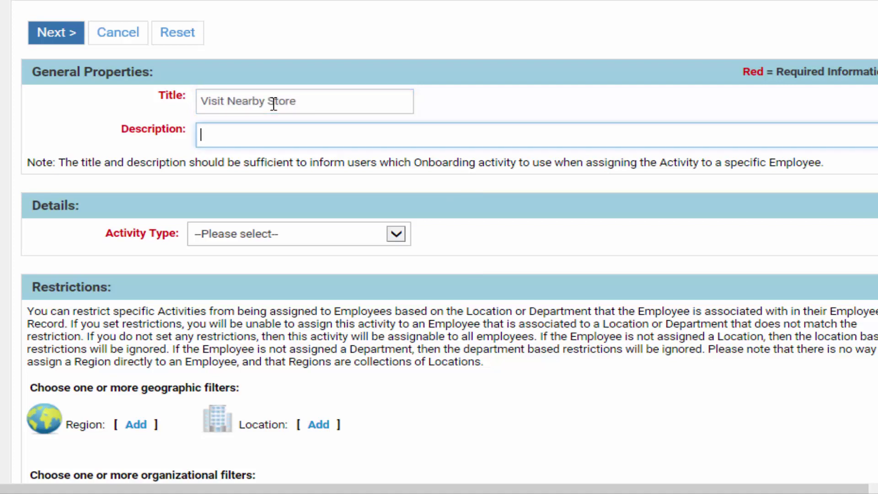
pyautogui.write('Do a competitive ')
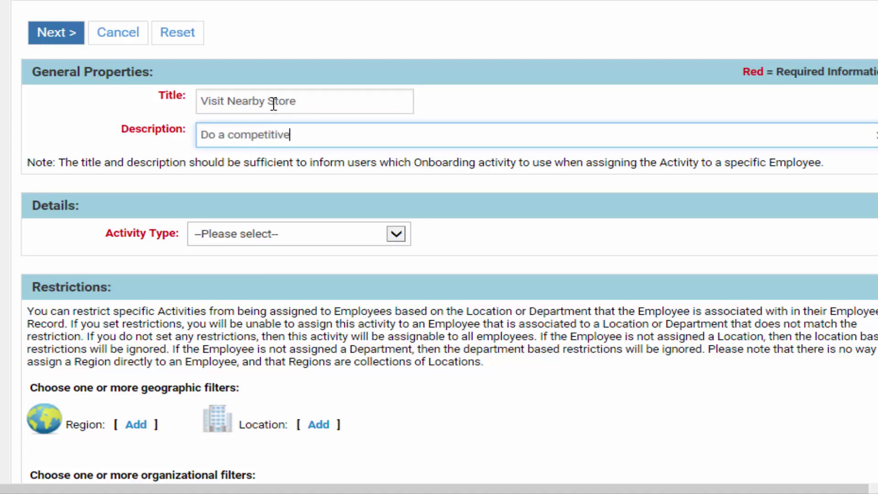
pyautogui.write('visit.')
# - Set the activity type to Employee Task and continue to the template's activity details
pyautogui.click(397, 236)
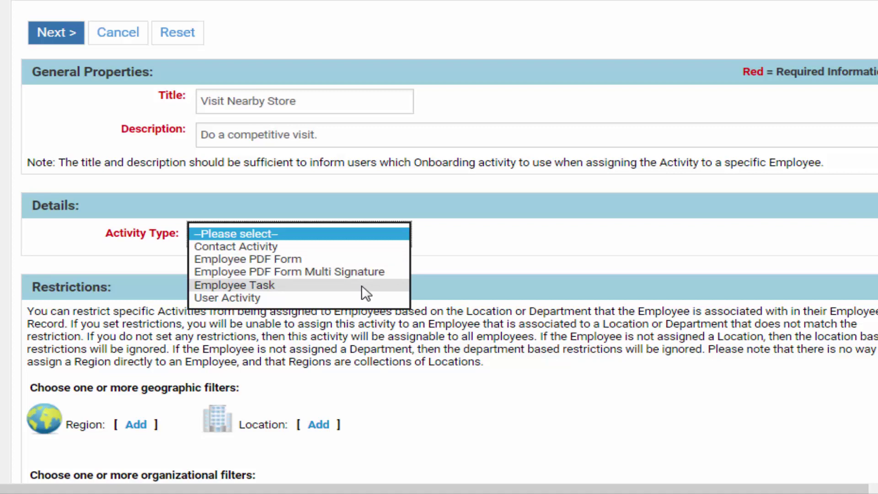
pyautogui.click(479, 263)
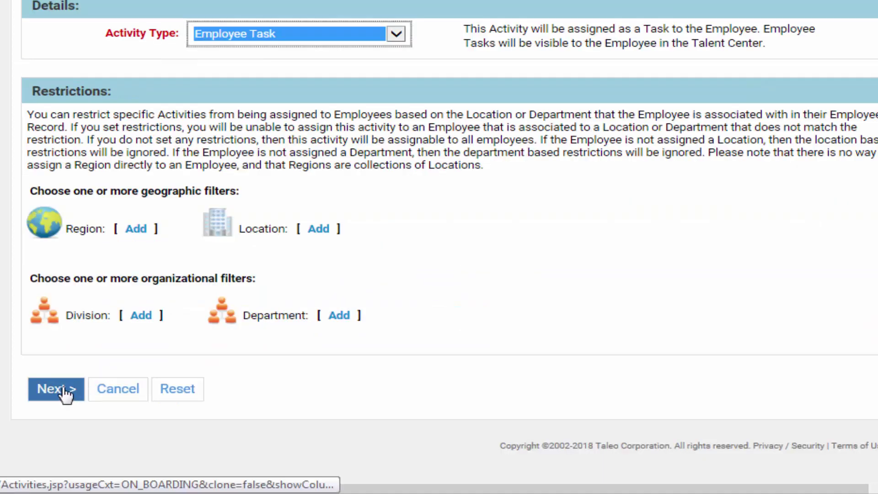
pyautogui.click(65, 392)
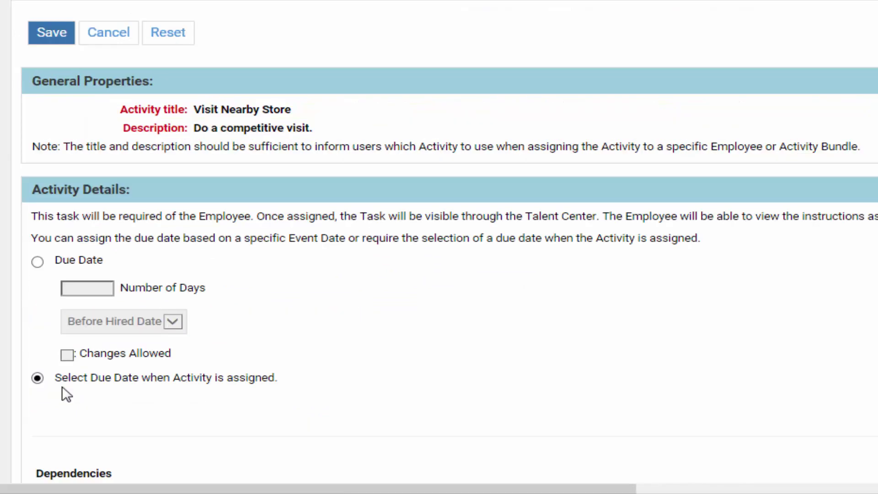
# - Review the due date options and examine the dependency settings by switching Enable Dependencies on and off again
pyautogui.scroll(-2, 226, 266)
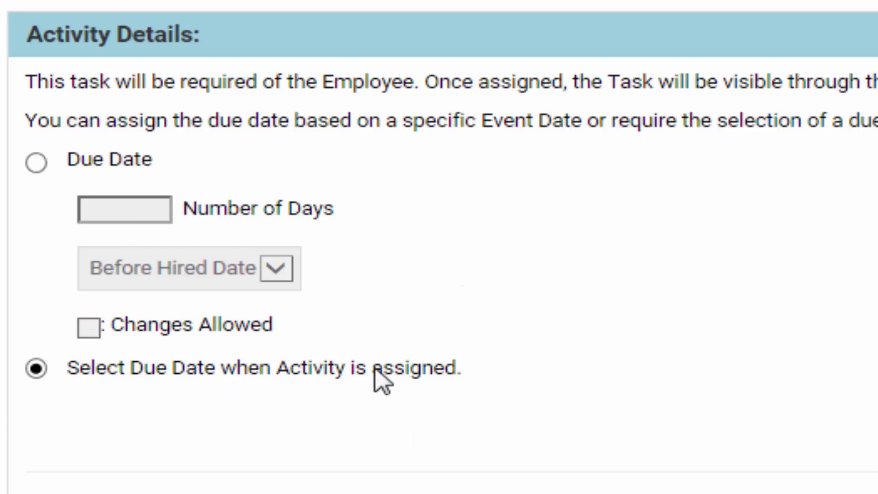
pyautogui.scroll(-10, 374, 370)
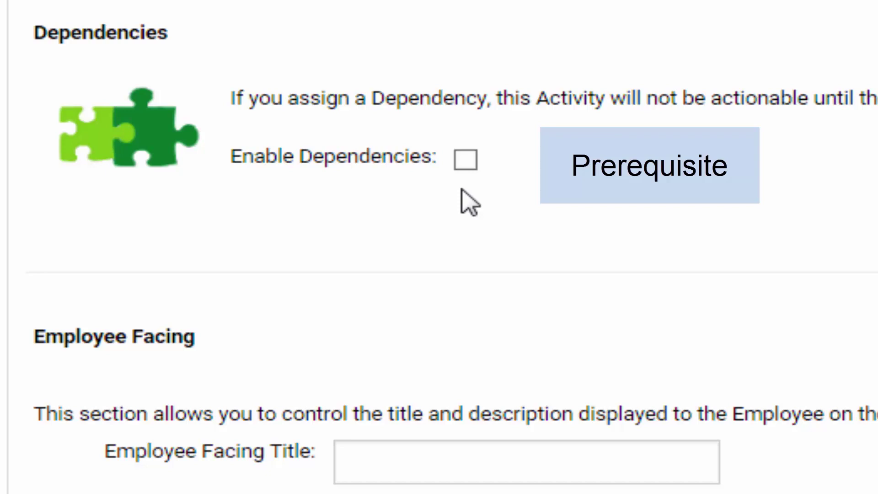
pyautogui.click(467, 162)
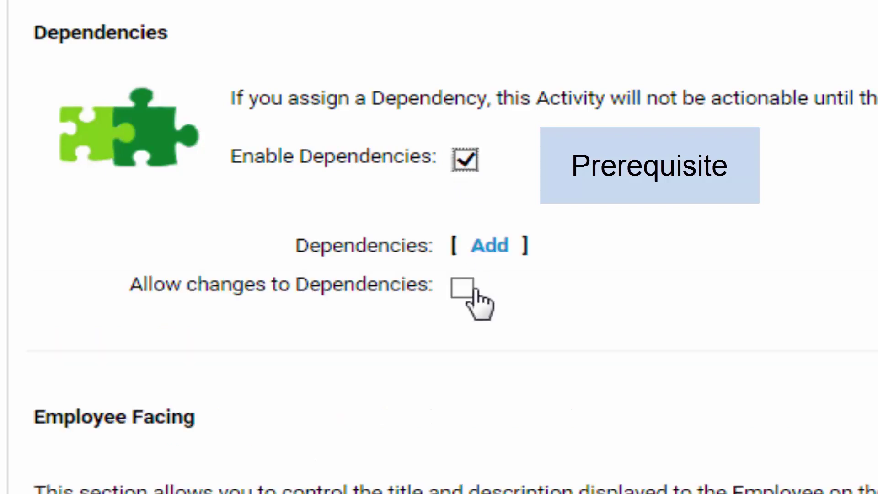
pyautogui.click(467, 162)
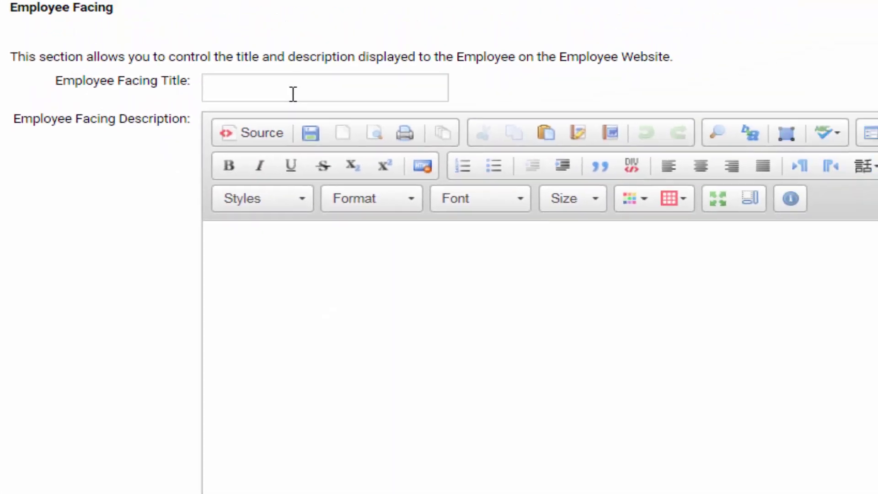
# - Enter "Competitive Visit" as the employee facing title and "Instructions." as the employee facing description
pyautogui.click(293, 95)
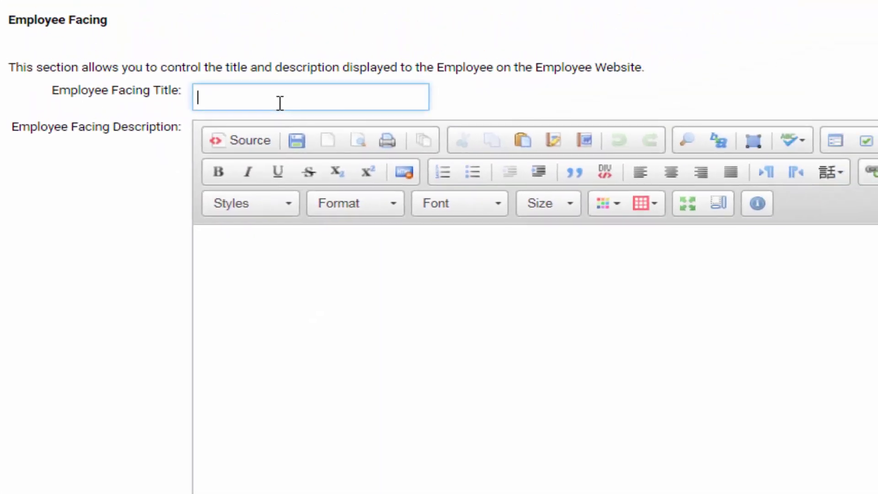
pyautogui.write('Compe')
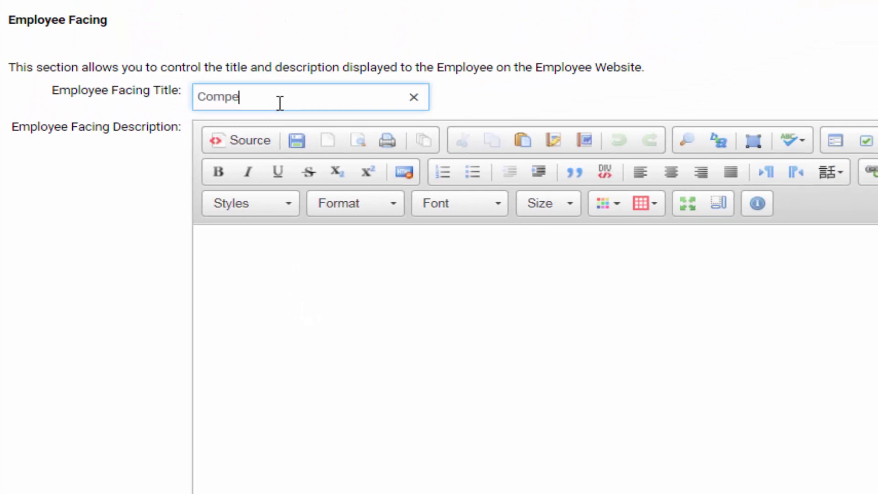
pyautogui.write('titive Visit')
pyautogui.click(318, 259)
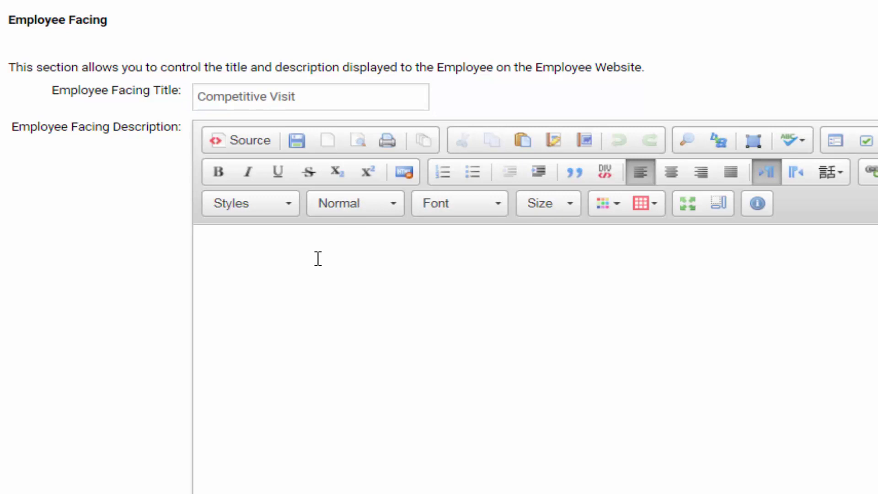
pyautogui.write('Instructions.')
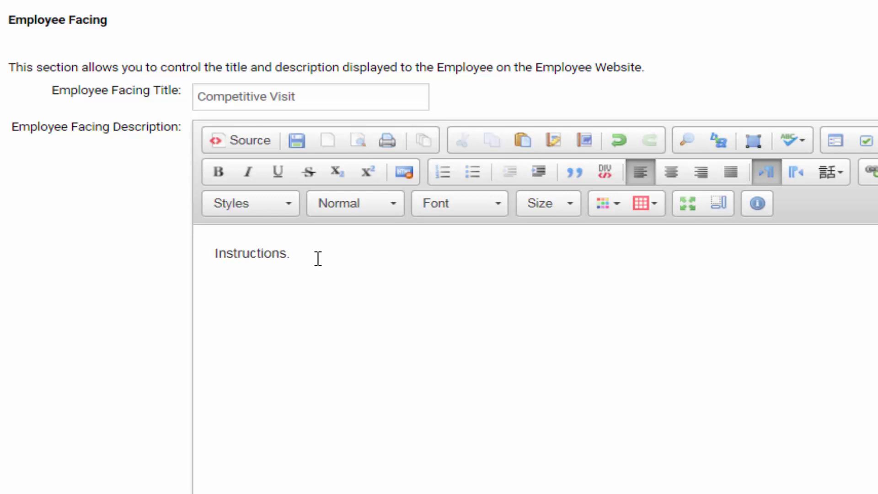
# - Look over the detailed Instructions section and cancel the new activity template without saving it
pyautogui.scroll(-10, 318, 258)
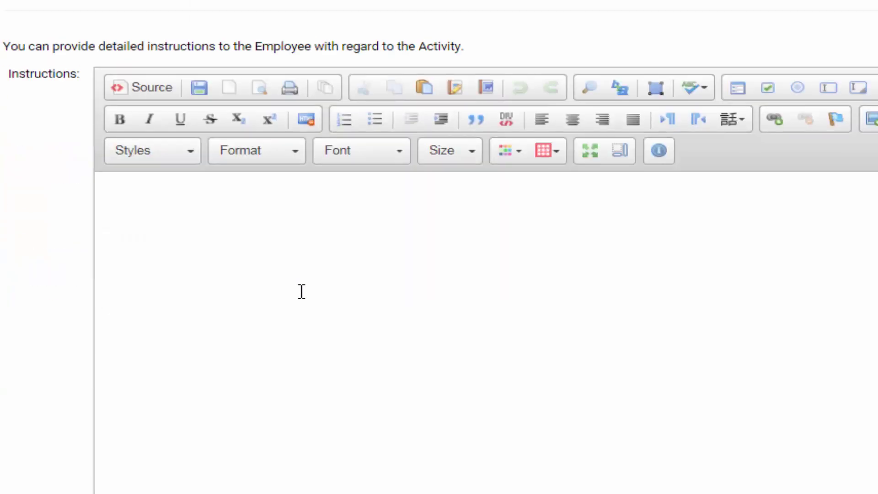
pyautogui.click(298, 276)
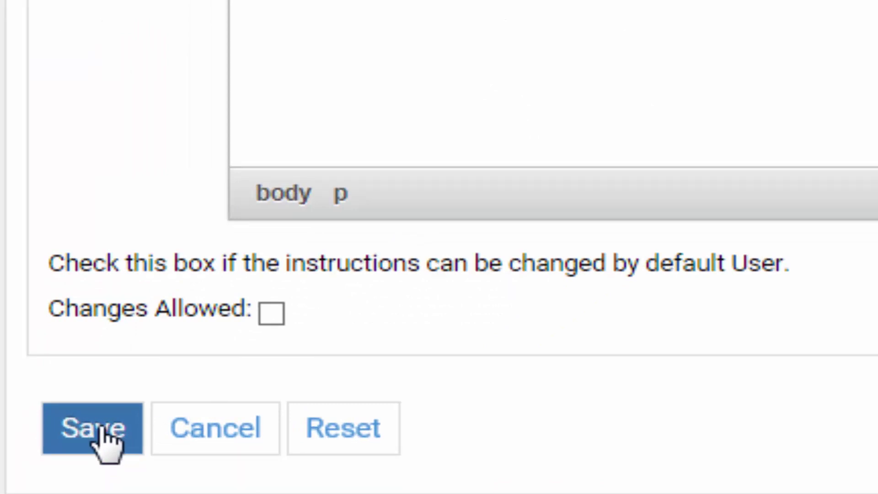
pyautogui.click(208, 434)
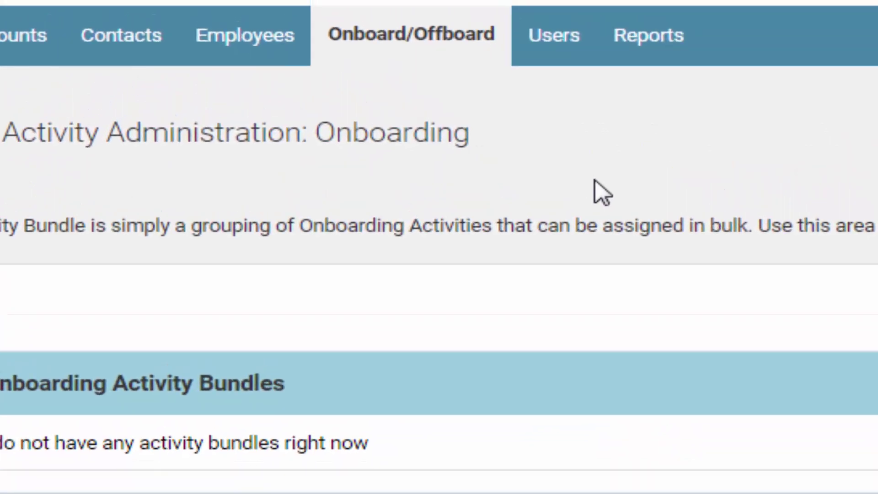
# - Open the Run Report page and look through the Recruit reports for candidates, requisitions and compliance
pyautogui.click(650, 42)
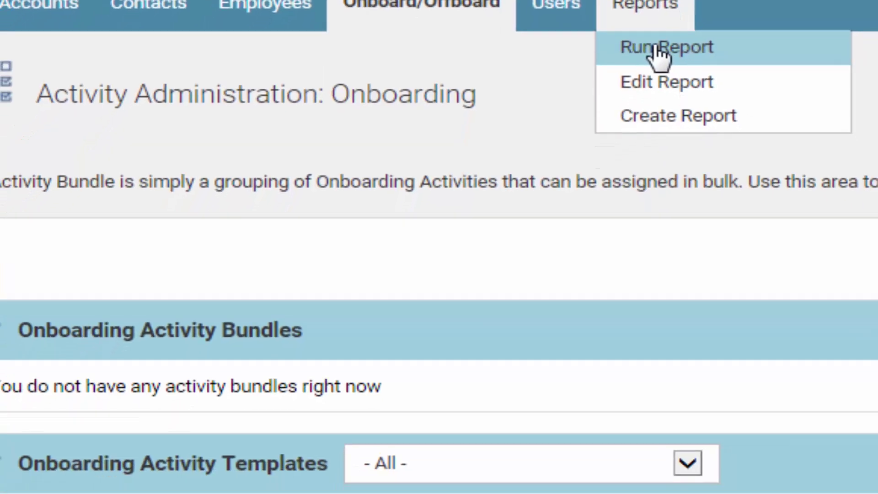
pyautogui.click(662, 85)
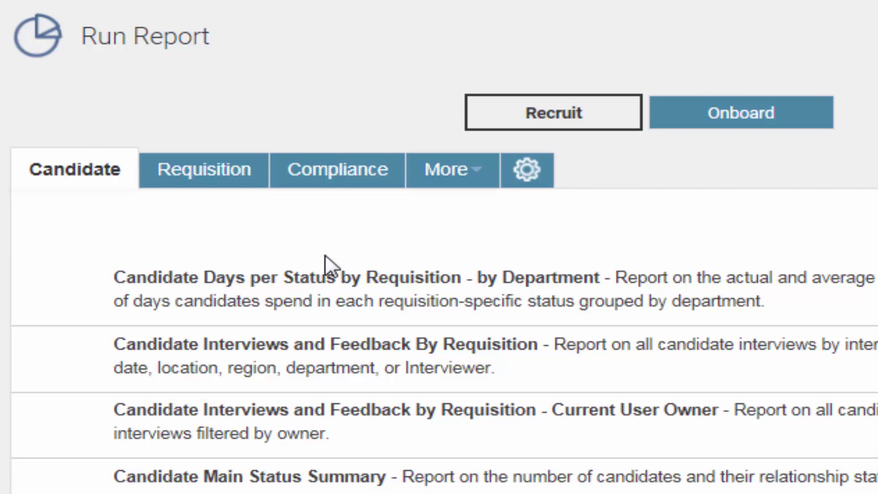
pyautogui.click(188, 173)
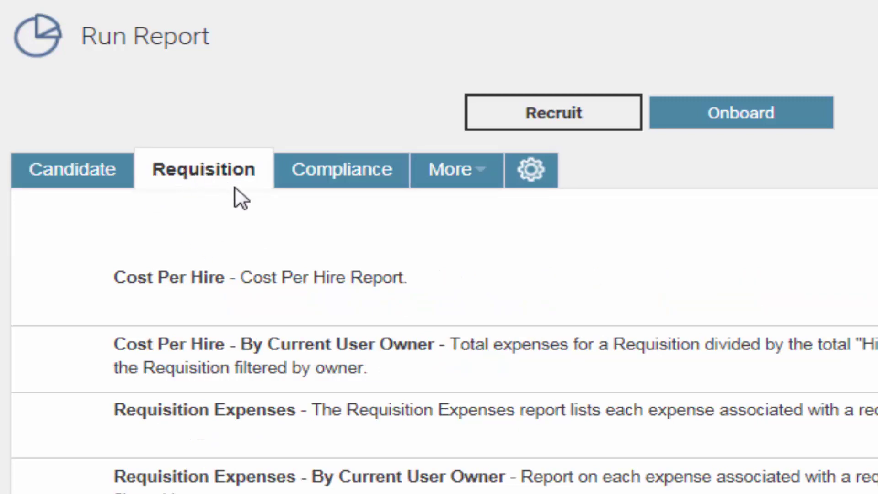
pyautogui.click(352, 188)
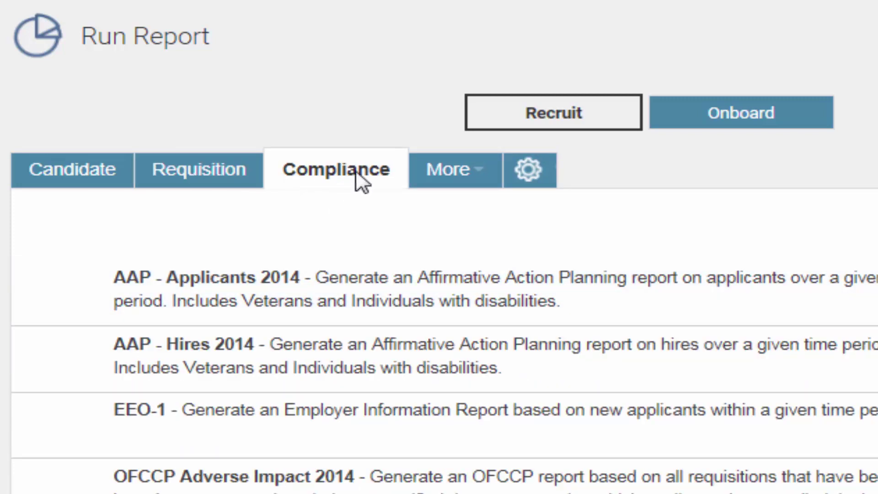
# - Return to the requisition reports and open the Cost Per Hire report for running
pyautogui.click(205, 179)
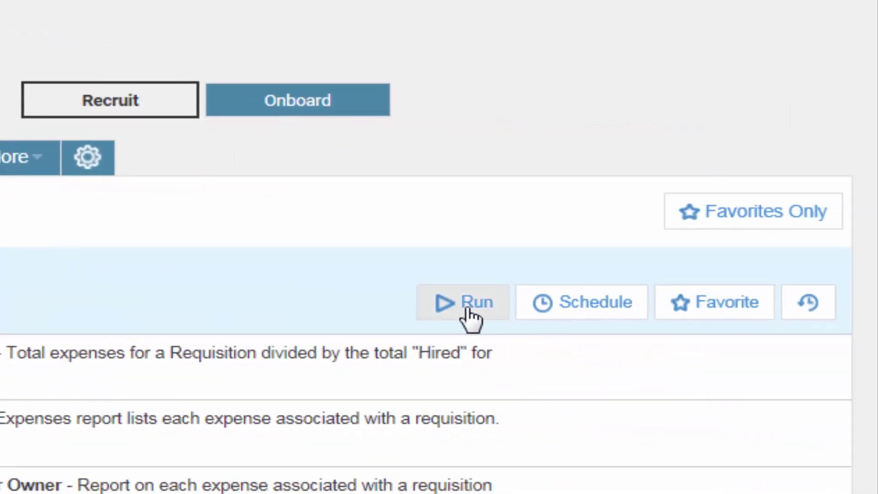
pyautogui.click(467, 309)
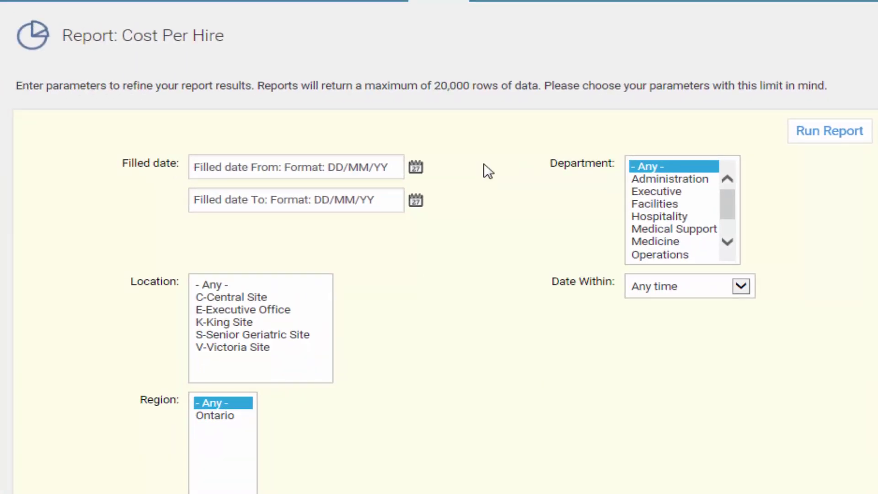